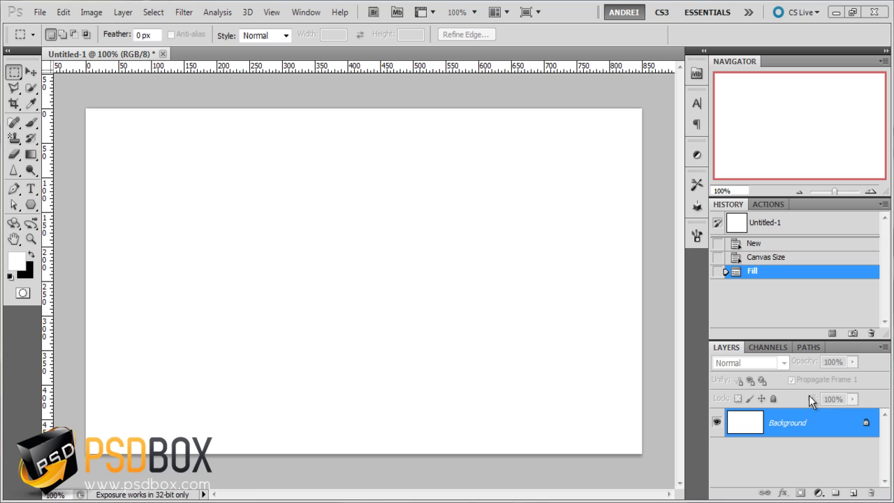
Switch to the Polygon Tool set to 3 sides.
click(32, 205)
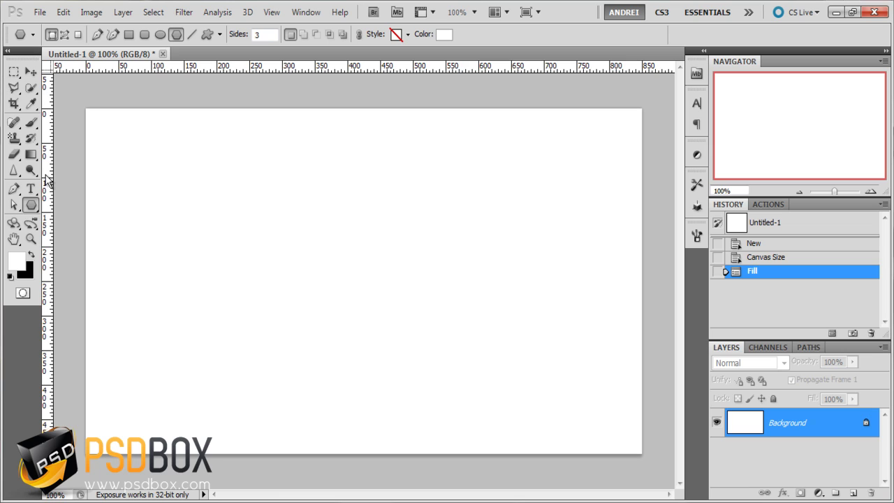
Choose the Ellipse Tool from the shape tool flyout.
click(31, 206)
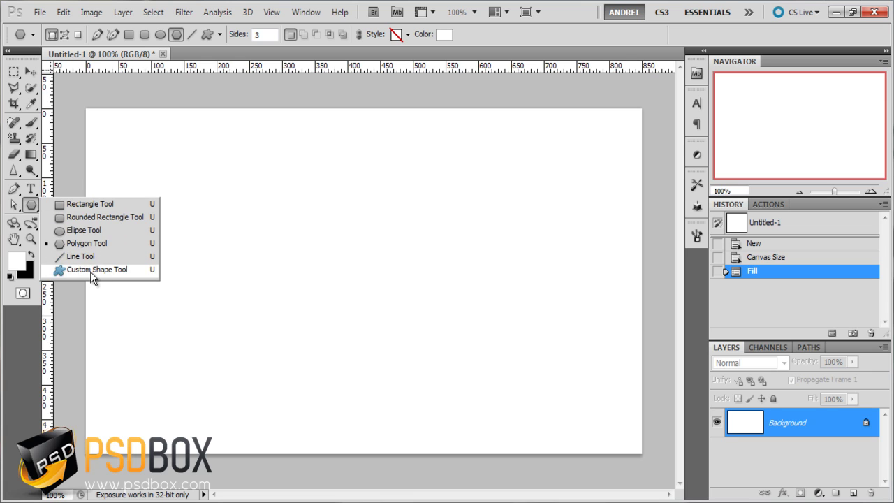
click(32, 206)
click(32, 206)
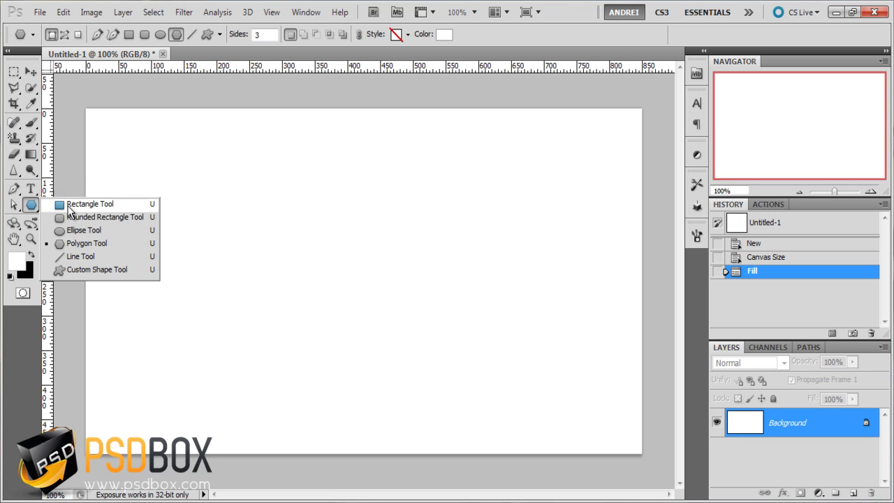
click(84, 229)
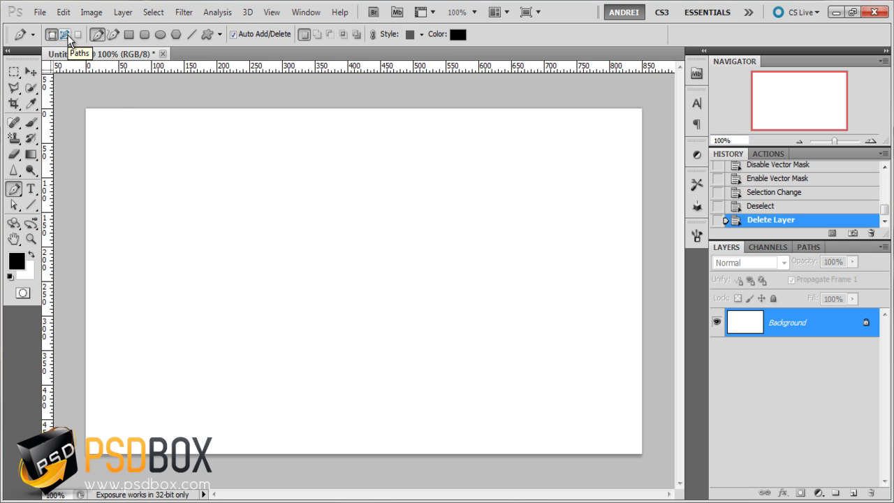
Draw a closed, wavy black Shape 1 outline across the canvas with smooth pen anchors.
drag(198, 280, 196, 246)
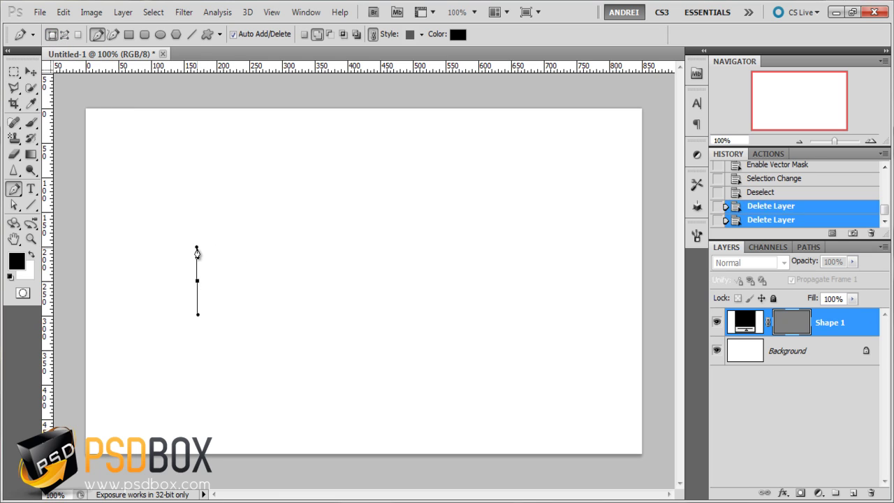
click(269, 240)
drag(281, 252, 289, 259)
drag(359, 296, 409, 289)
drag(438, 233, 449, 202)
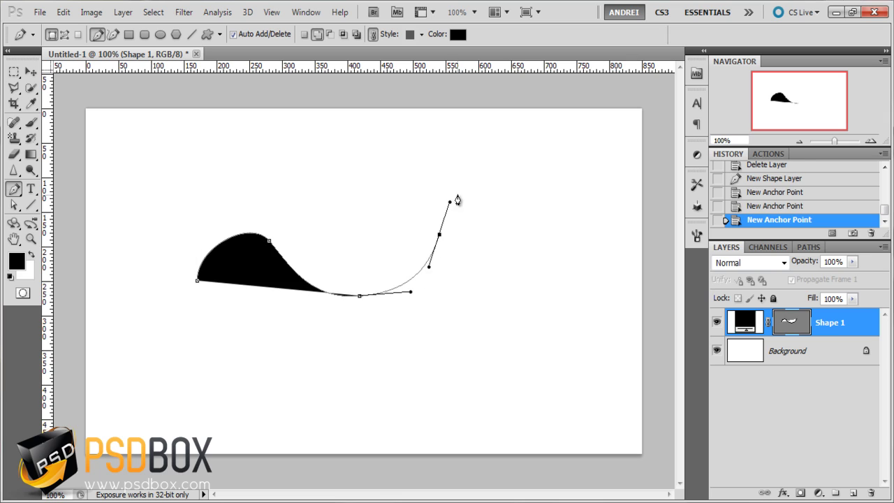
drag(528, 193, 544, 205)
drag(557, 277, 560, 297)
drag(480, 327, 449, 328)
drag(333, 334, 303, 329)
drag(257, 307, 199, 296)
click(198, 281)
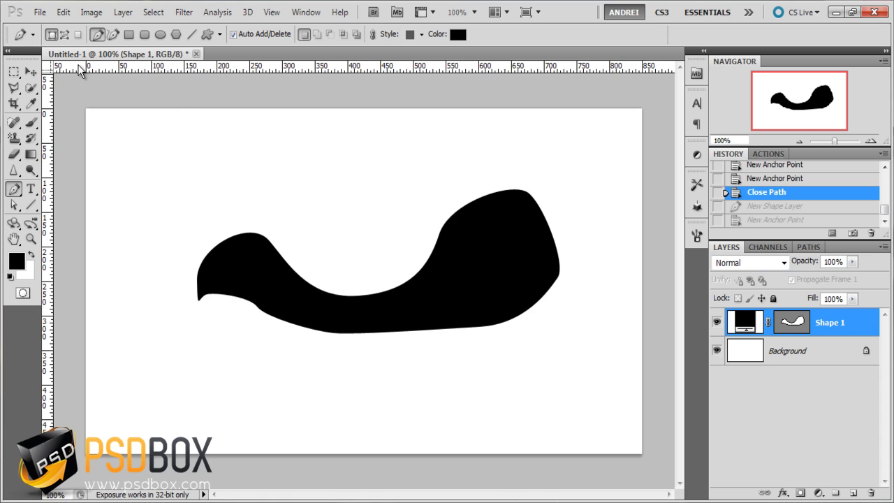
Select the Shape 1 vector mask and define it as a custom shape named 'whale'.
click(790, 327)
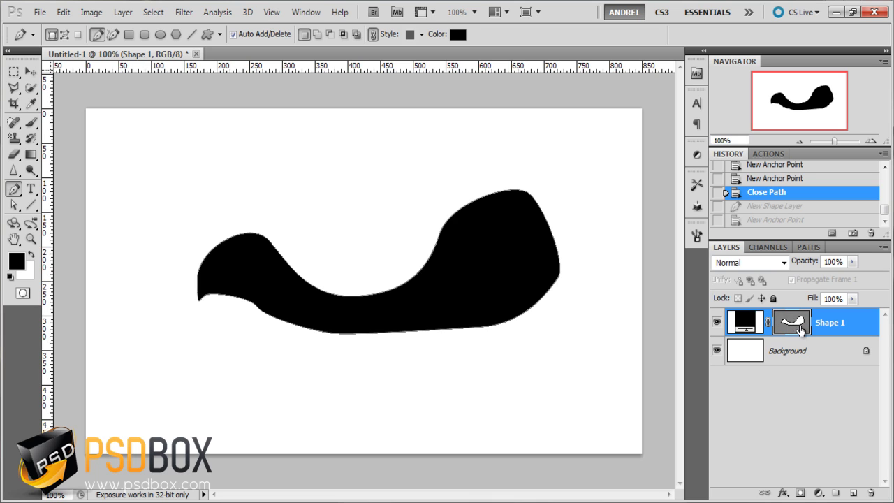
click(63, 12)
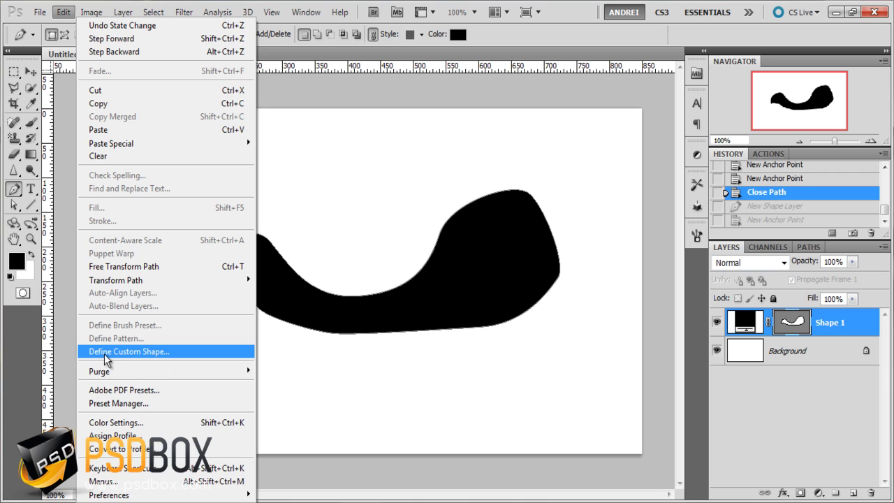
click(857, 321)
click(63, 12)
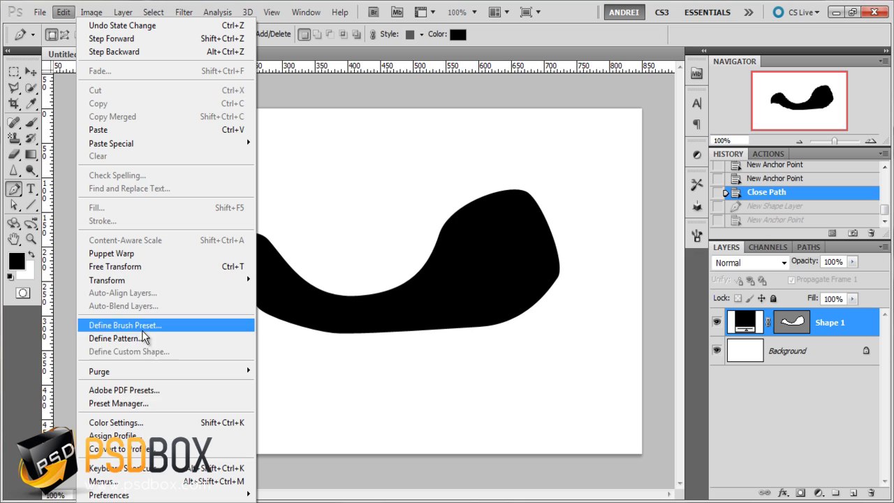
click(790, 340)
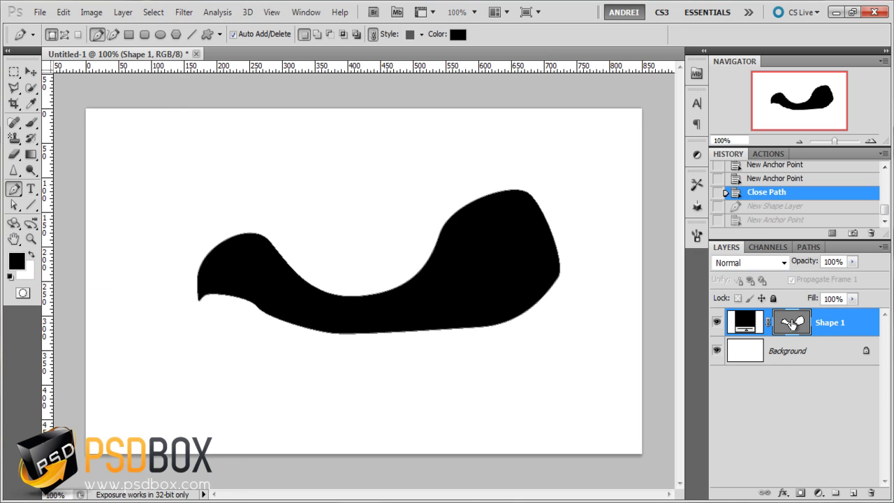
click(63, 12)
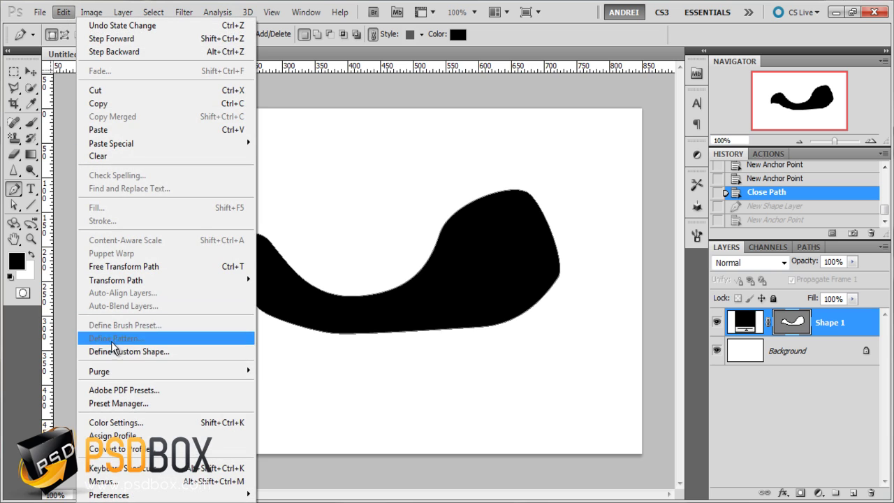
click(130, 352)
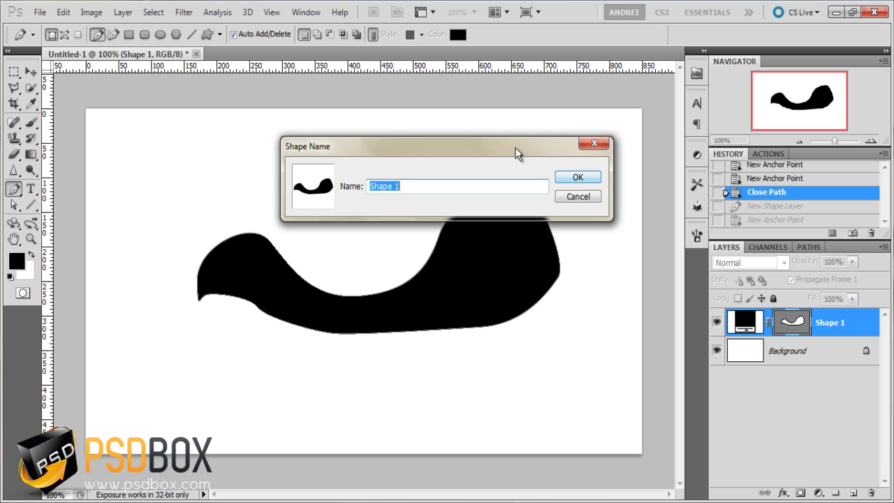
drag(514, 150, 464, 137)
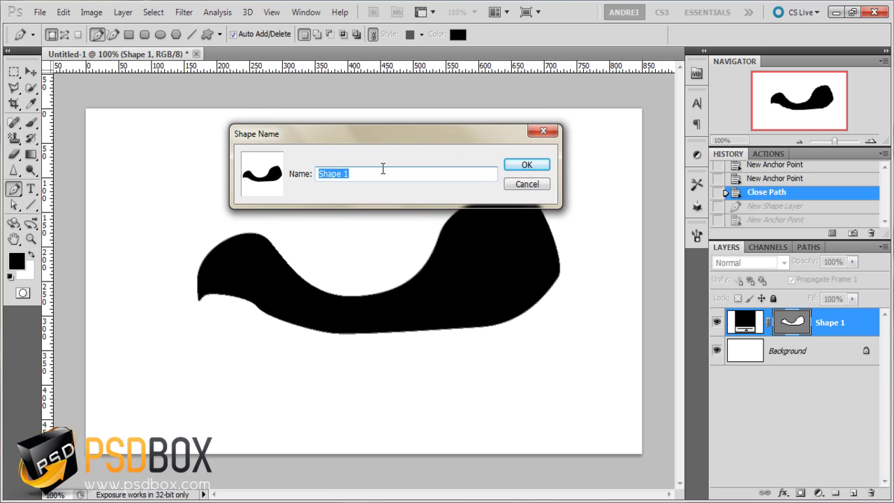
text(whale)
drag(418, 138, 405, 90)
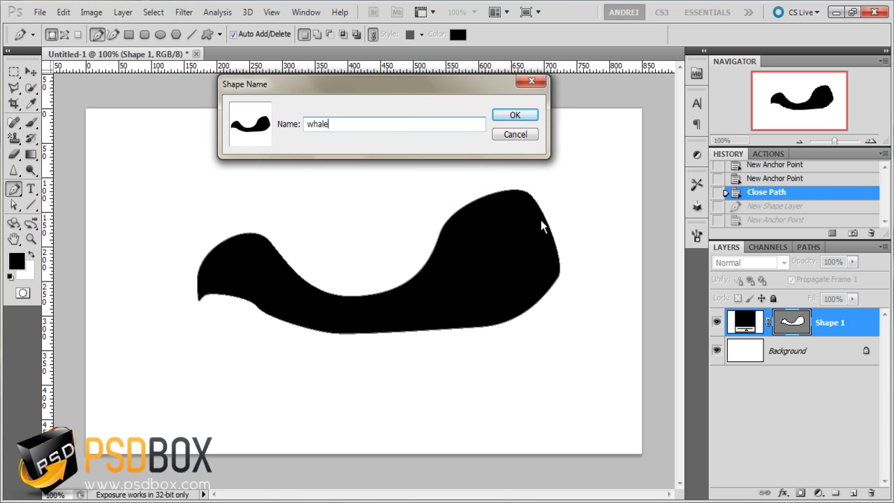
click(516, 115)
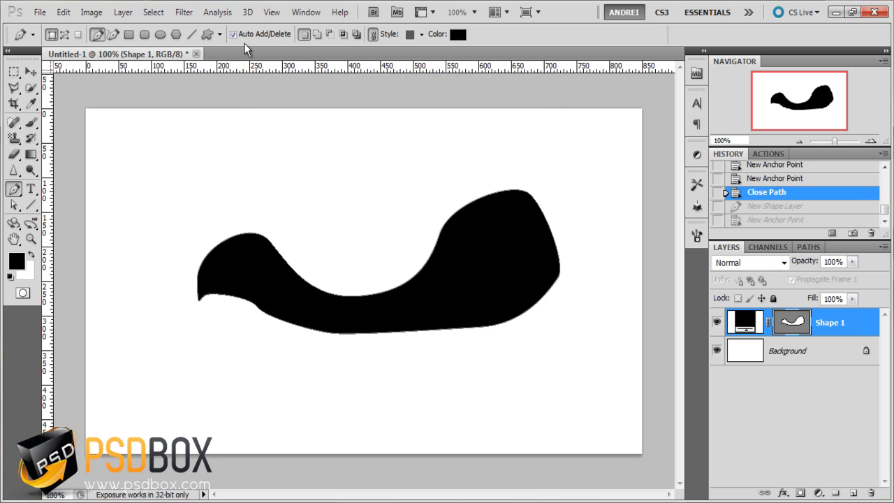
Choose the Custom Shape Tool and open the shape picker's flyout menu.
click(208, 35)
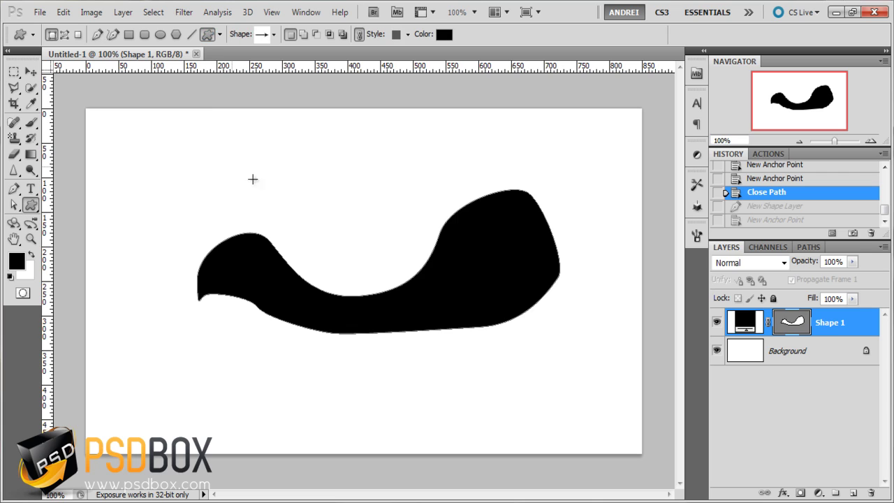
click(276, 35)
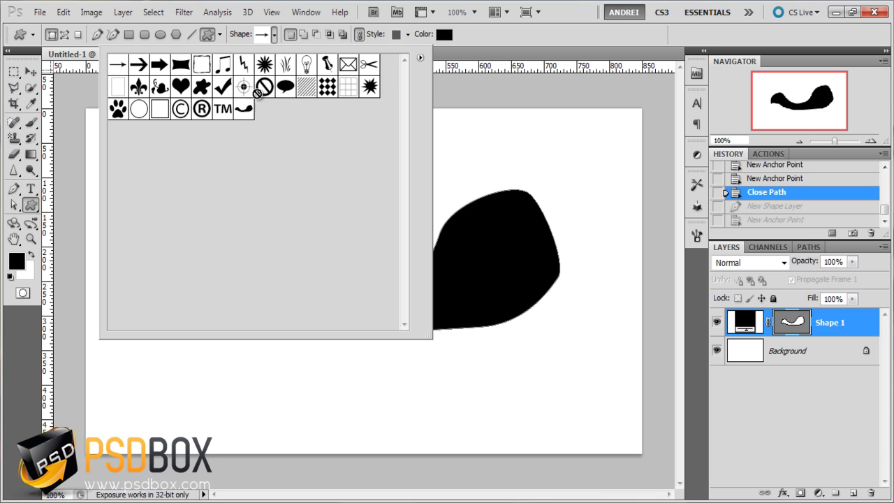
click(420, 58)
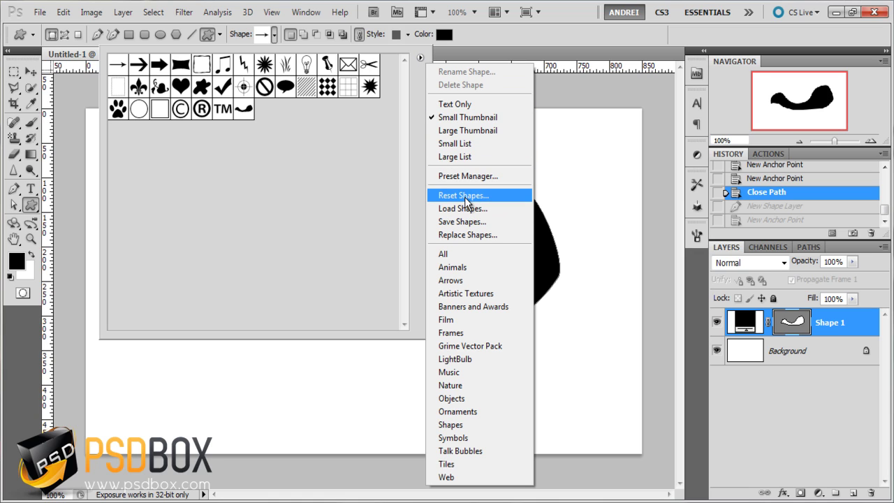
click(411, 87)
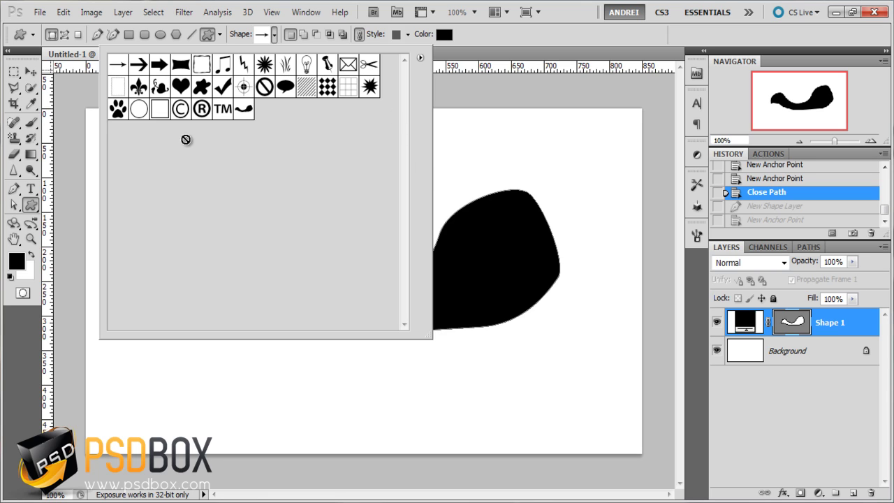
click(422, 58)
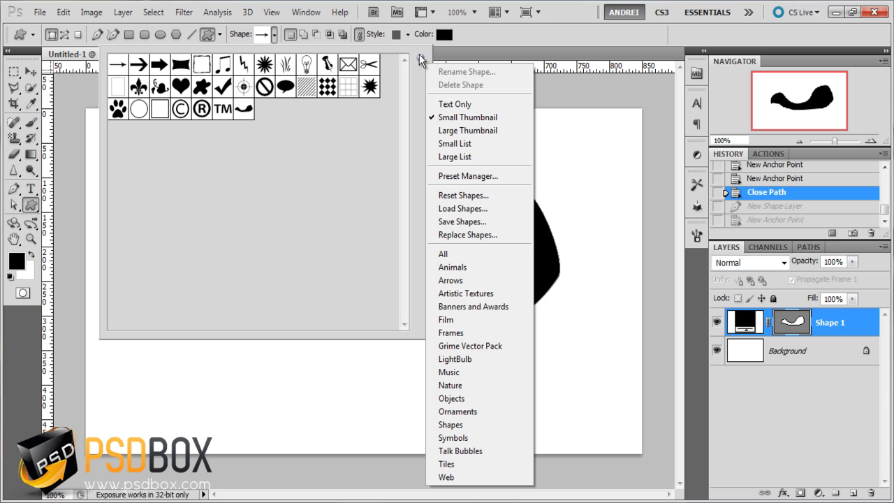
Delete all default custom shapes in Preset Manager, keeping only whale, and trash the Shape 1 layer.
click(477, 176)
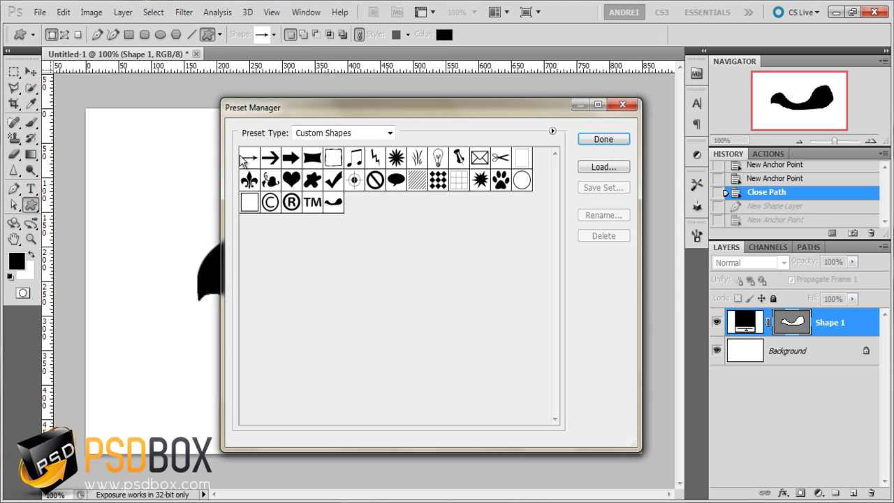
drag(253, 164, 359, 225)
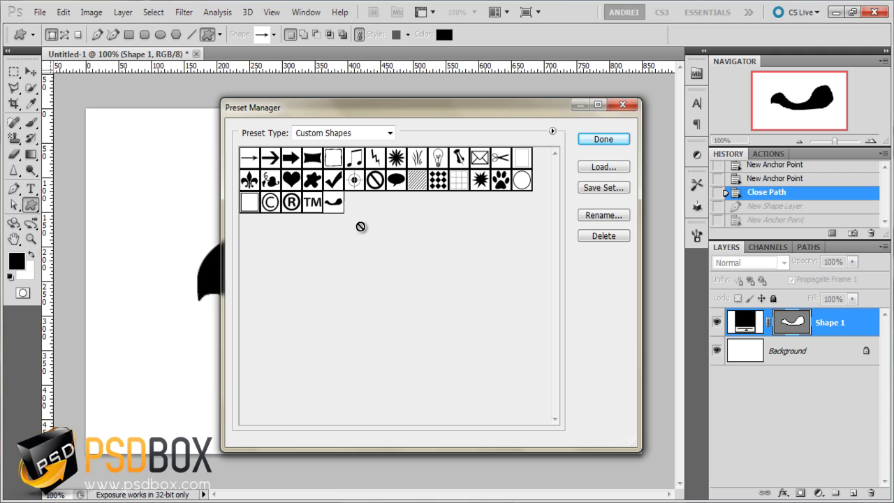
click(601, 236)
click(250, 160)
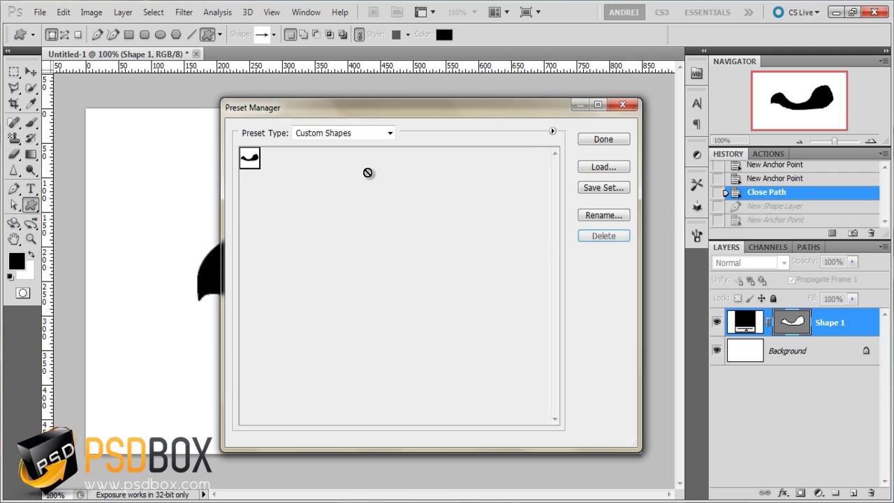
click(631, 108)
drag(865, 321, 871, 492)
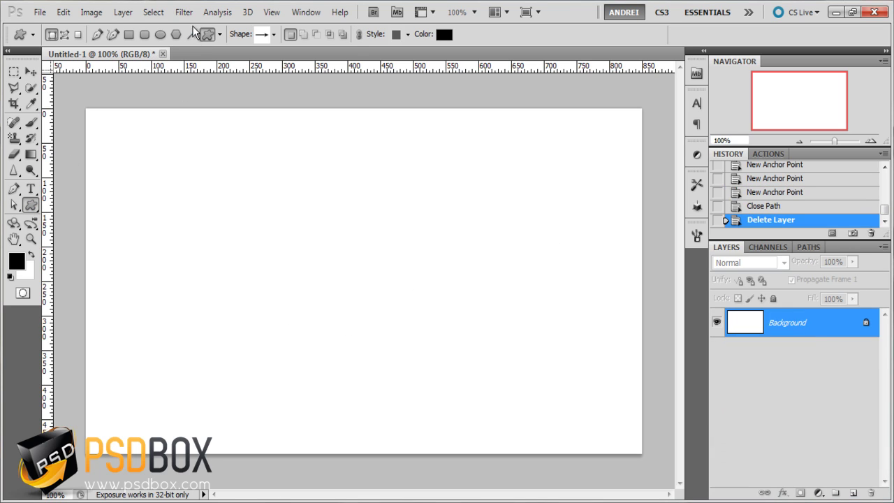
Draw a black three-point star with the Polygon tool's star option.
click(177, 33)
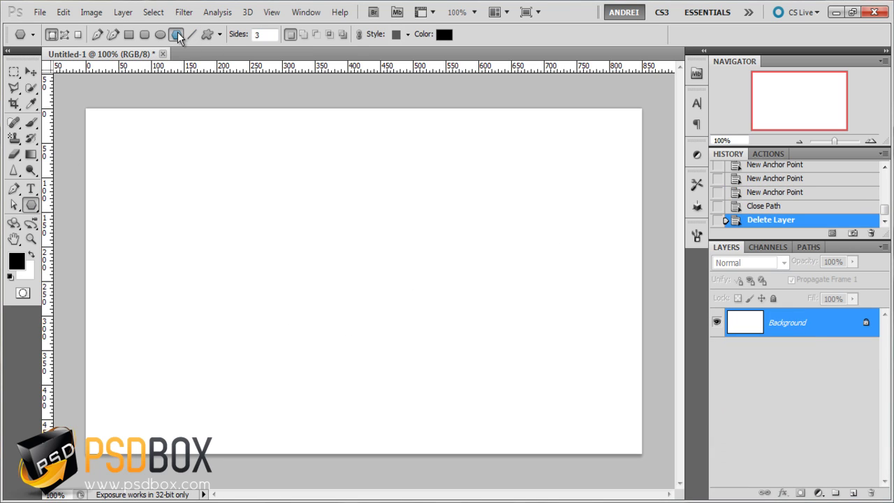
click(221, 34)
click(179, 95)
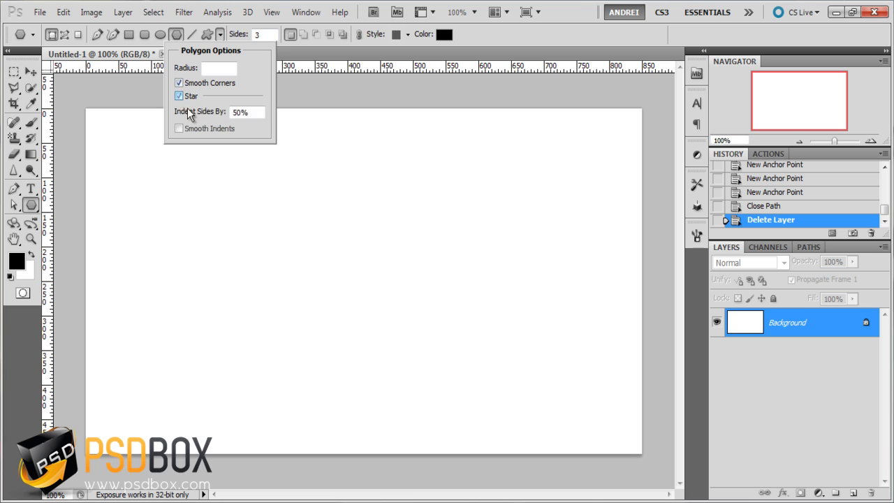
drag(333, 270, 339, 391)
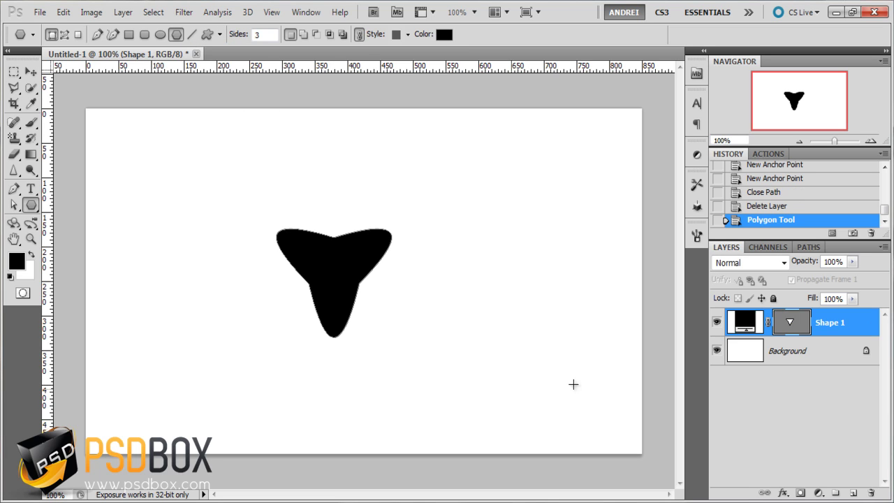
click(834, 349)
click(855, 329)
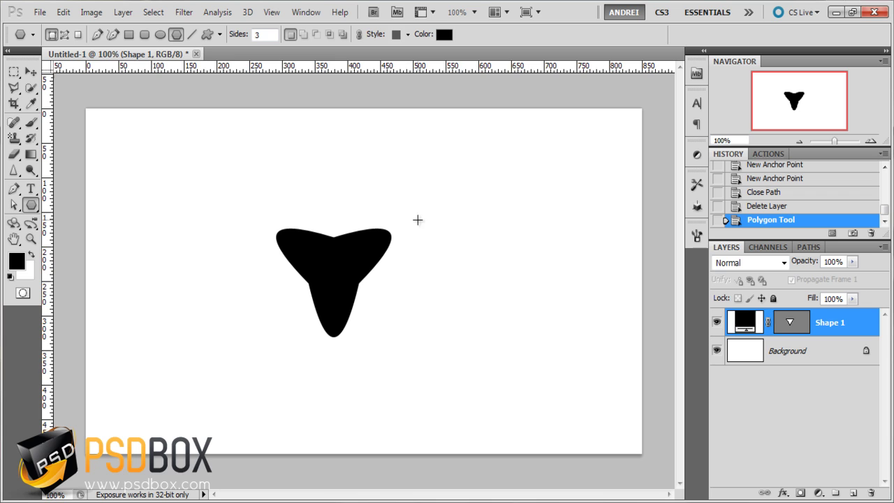
Define the star's vector mask as a custom shape named 'Shape 1'.
click(791, 324)
click(63, 13)
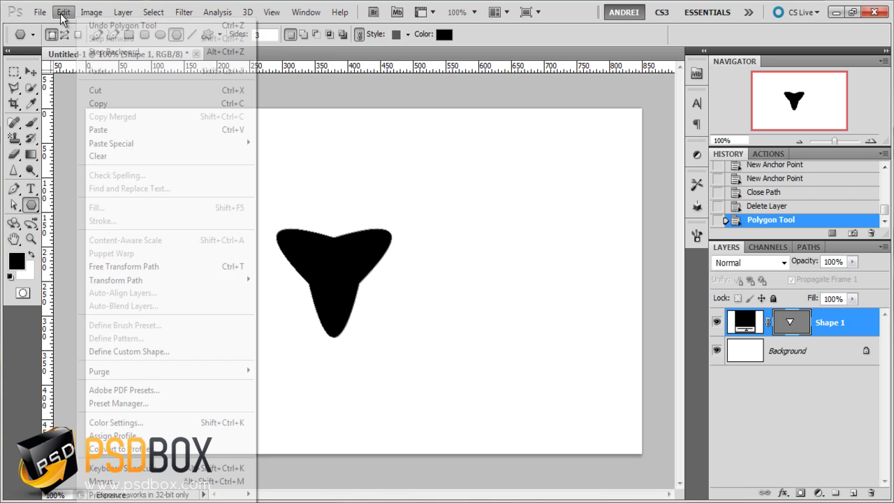
click(233, 351)
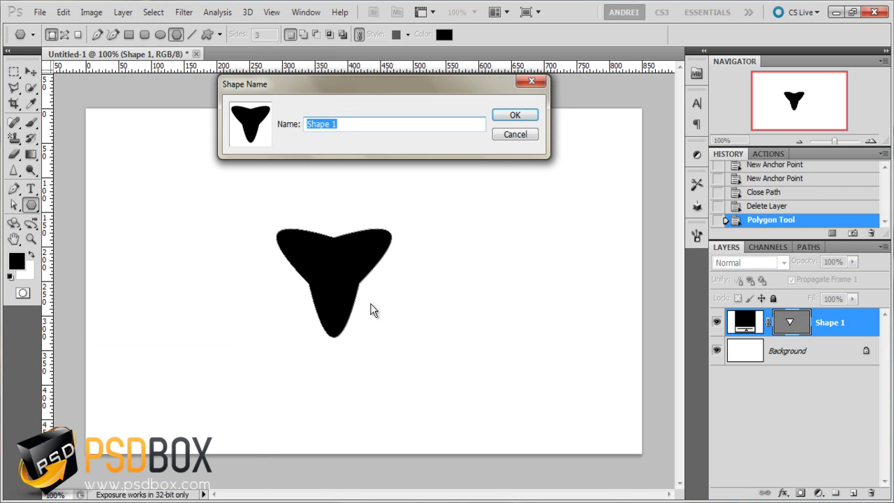
text(Shape 1)
key(Return)
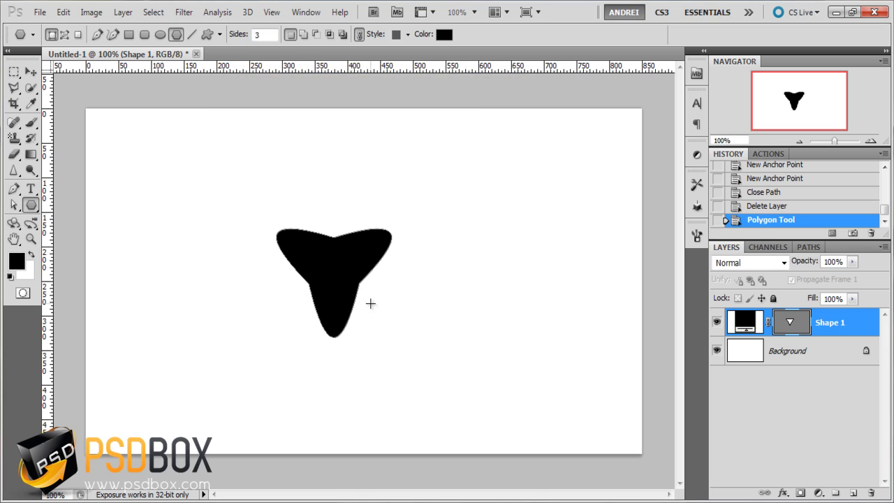
Open Save Shapes from the custom shape picker, cancel it, then trash the star's Shape 1 layer.
click(207, 34)
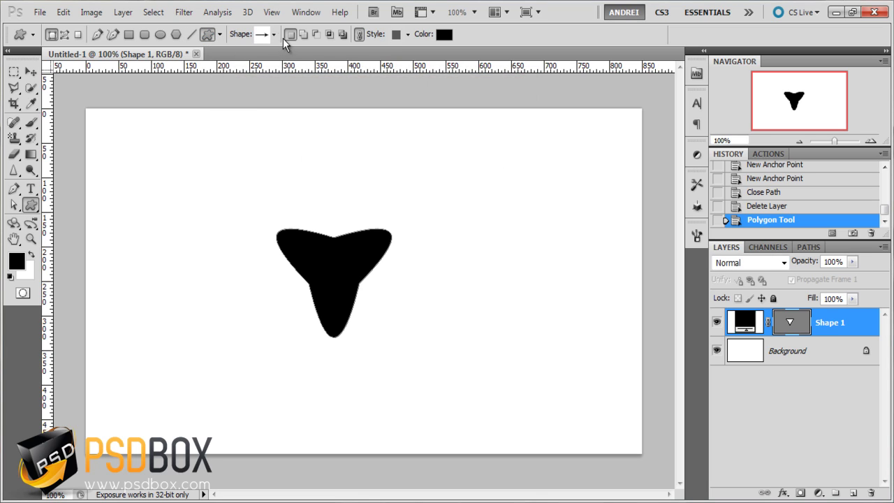
click(274, 34)
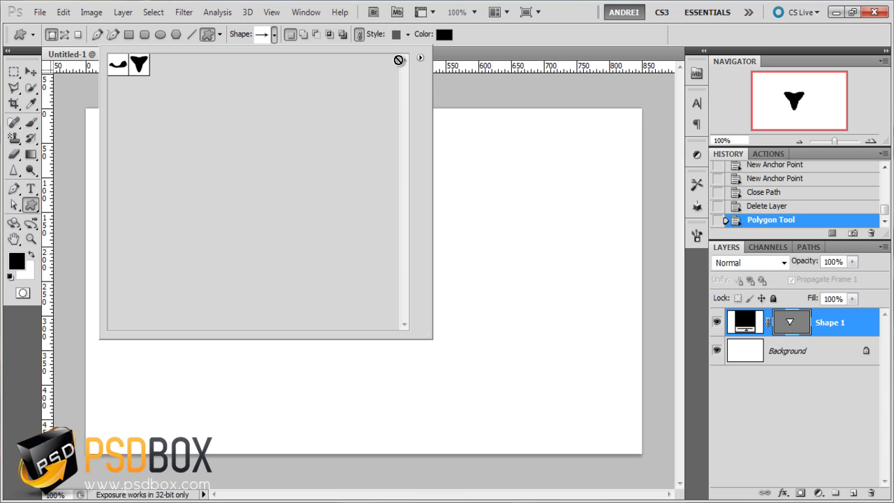
click(419, 56)
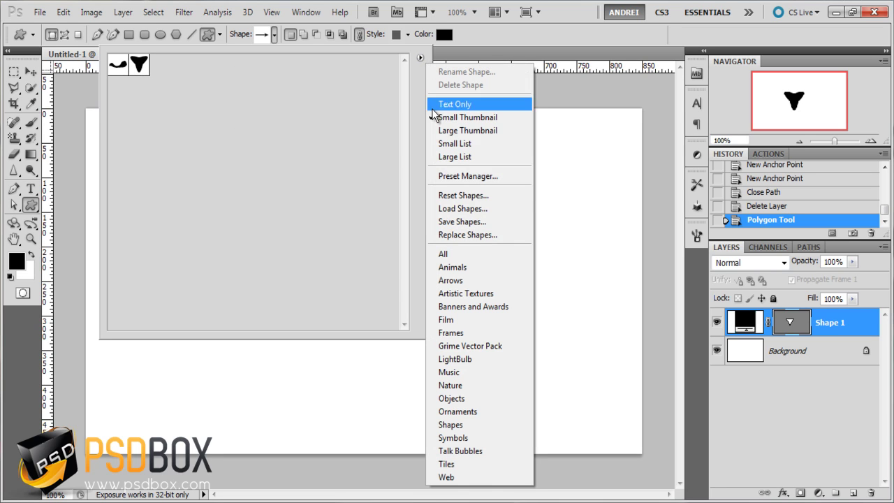
click(474, 222)
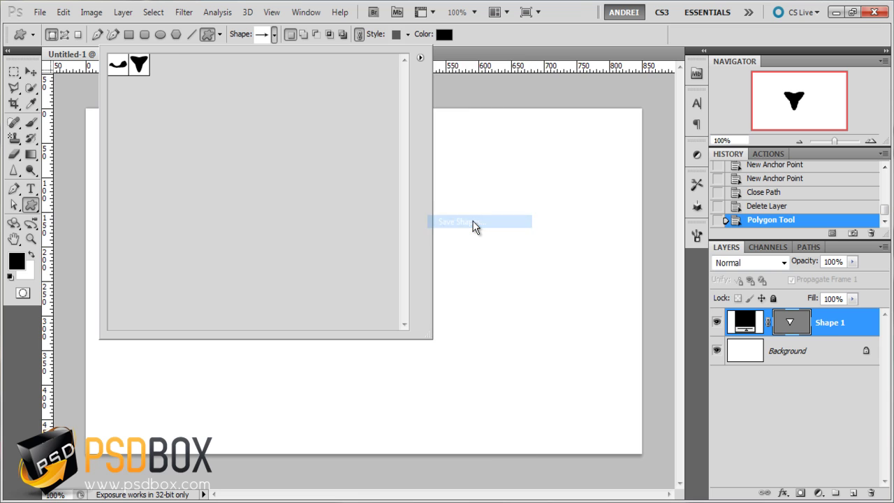
click(213, 159)
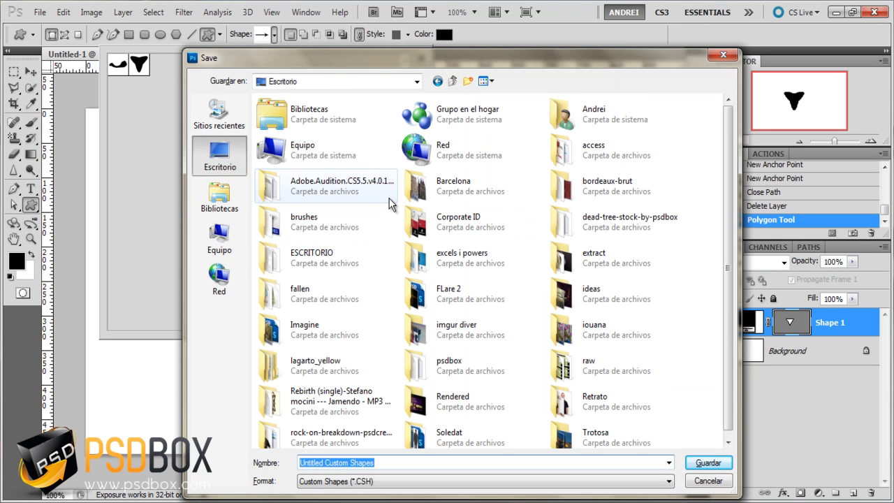
click(723, 54)
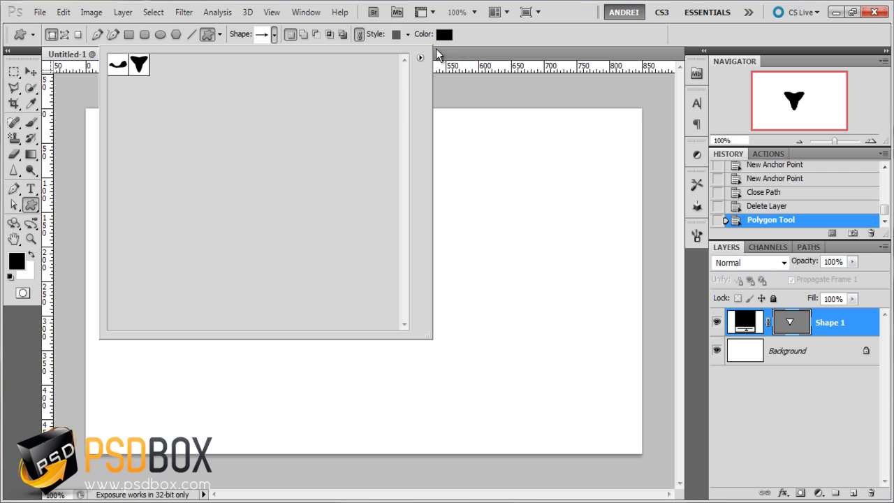
click(468, 40)
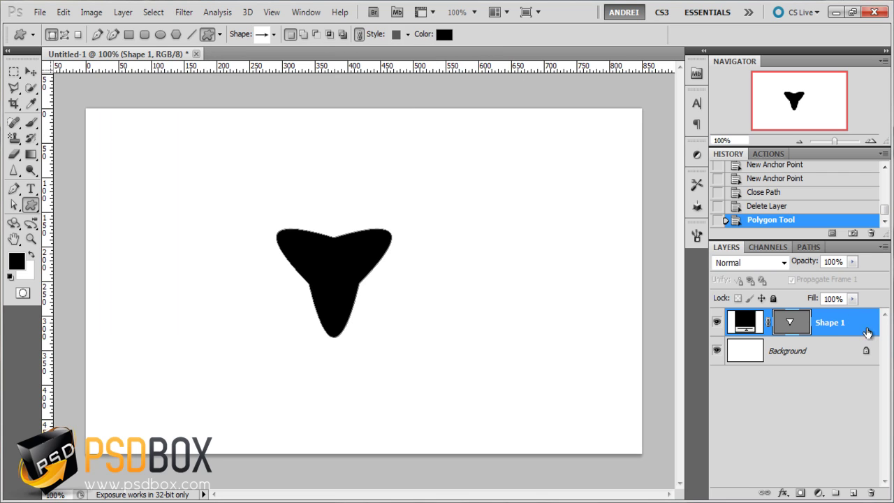
drag(866, 332, 871, 492)
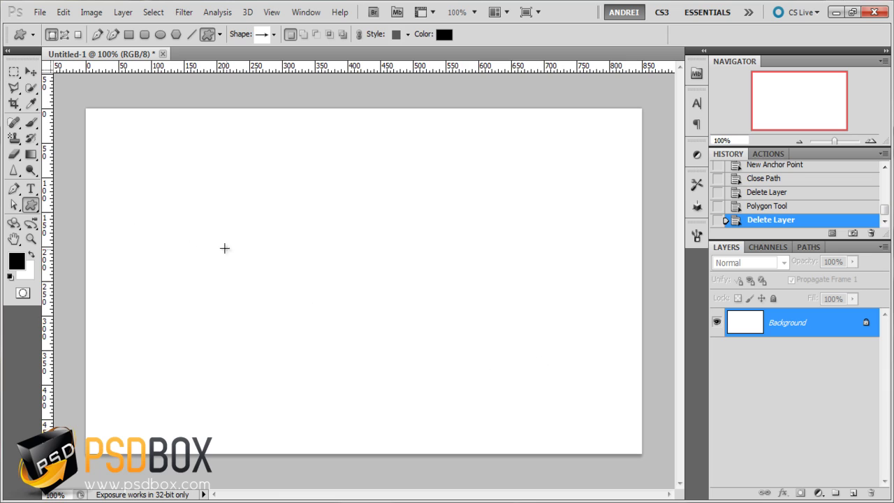
Make and then clear a small rectangular selection at the canvas top-left.
click(13, 73)
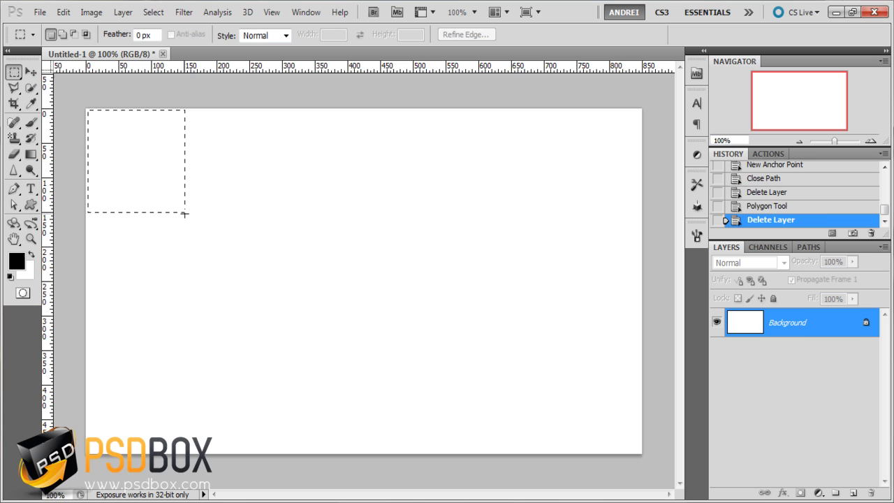
drag(185, 214, 185, 212)
click(298, 193)
Resize the canvas to 5 × 5 pixels, proceeding past the clipping warning.
key(ctrl+alt+c)
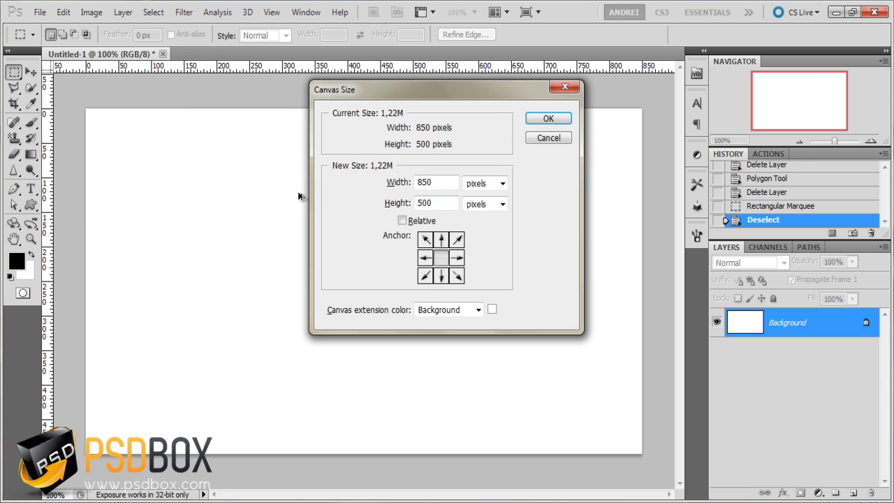
key(Tab)
click(396, 183)
text(5)
key(Tab)
key(Tab)
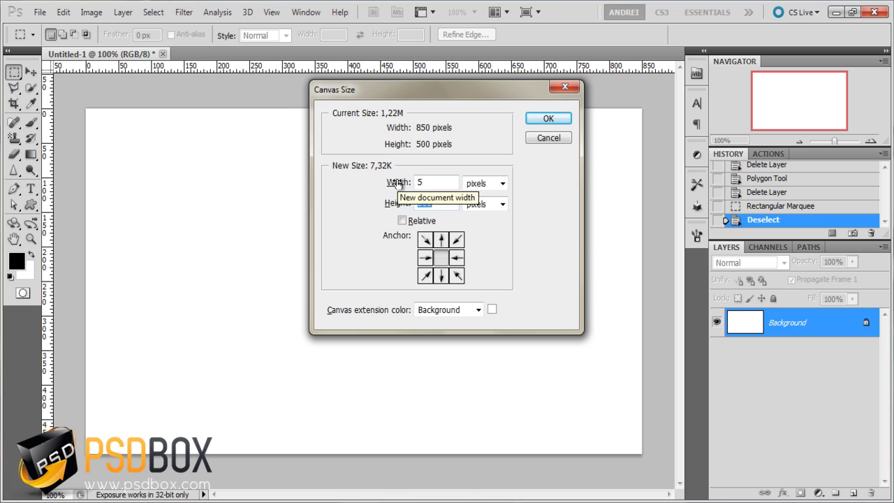
text(5)
key(Return)
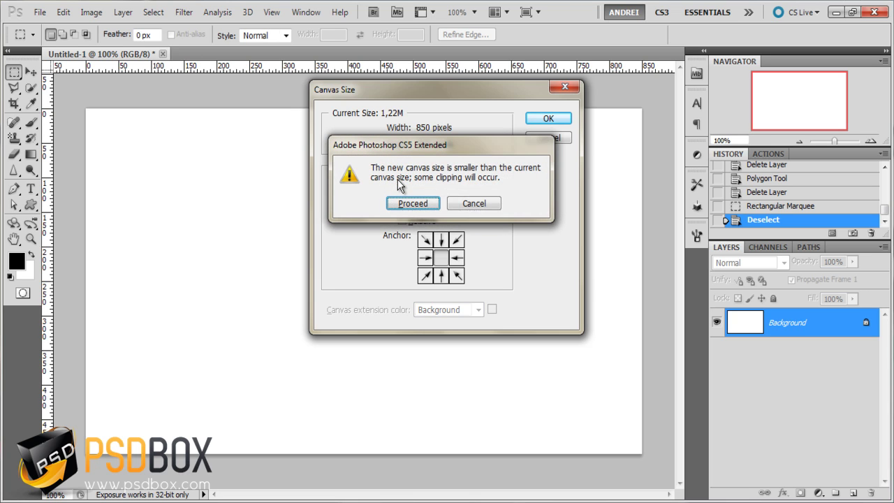
click(413, 203)
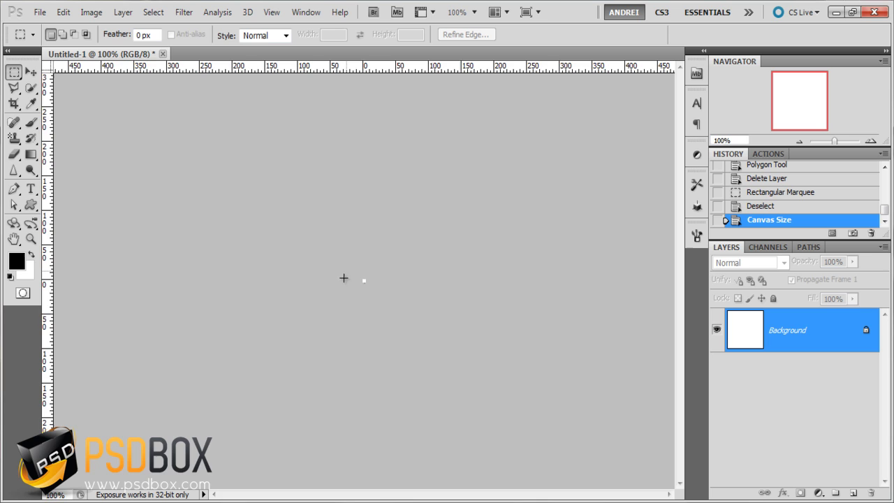
Zoom in and pencil five diagonal black pixels on the Background, then undo them.
key(ctrl+plus)
key(ctrl+plus)
key(ctrl+plus)
key(ctrl+plus)
key(ctrl+plus)
key(ctrl+plus)
key(ctrl+plus)
key(ctrl+plus)
key(ctrl+plus)
key(ctrl+plus)
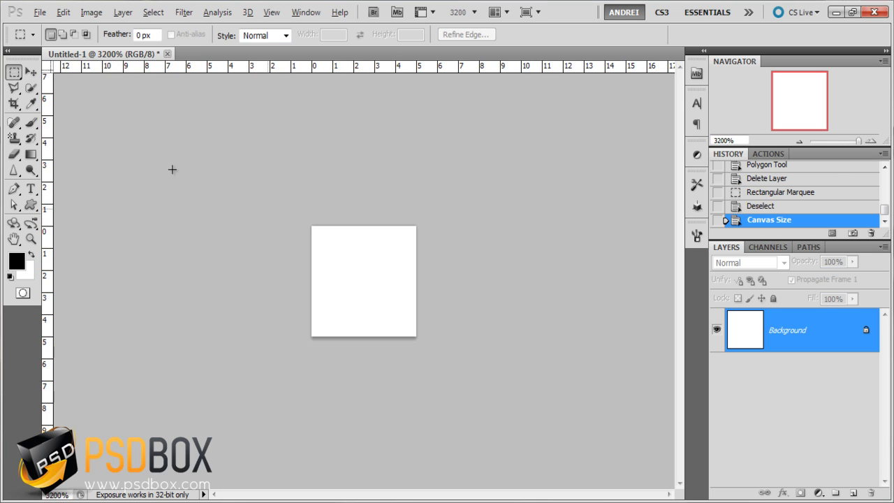
click(31, 123)
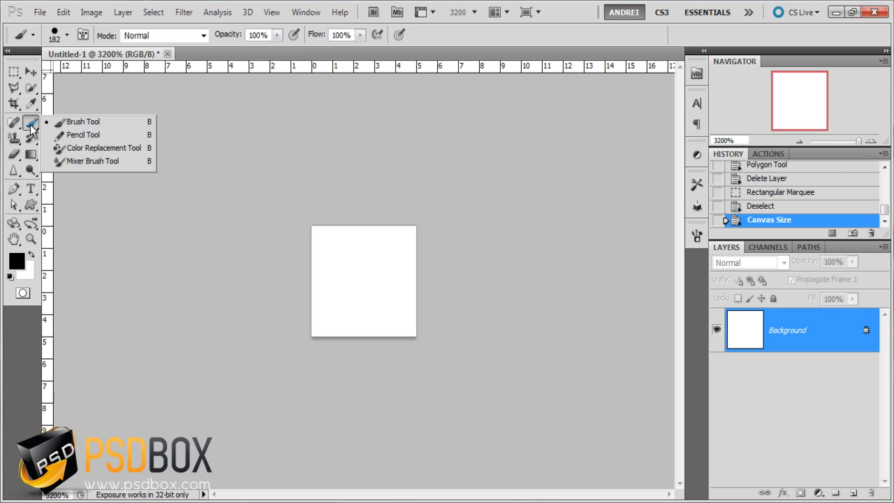
click(79, 138)
click(322, 236)
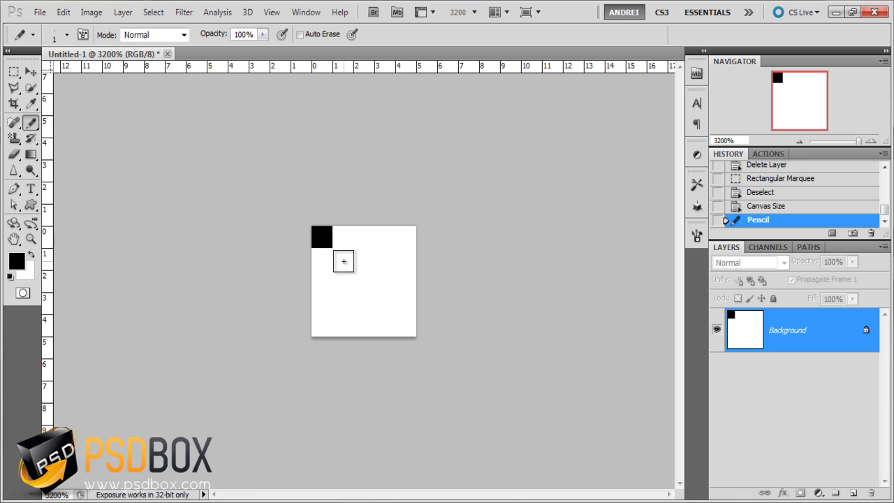
click(343, 257)
click(364, 280)
click(385, 303)
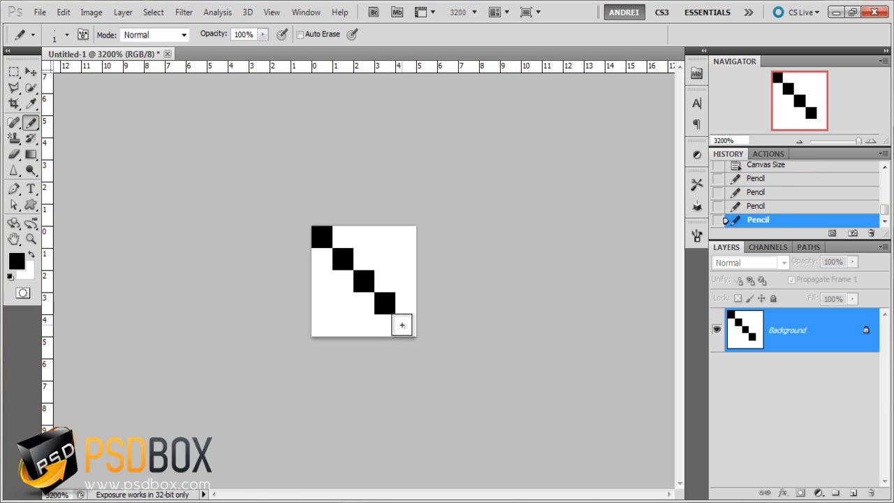
click(401, 325)
key(ctrl+alt+z)
key(ctrl+alt+z)
key(ctrl+alt+z)
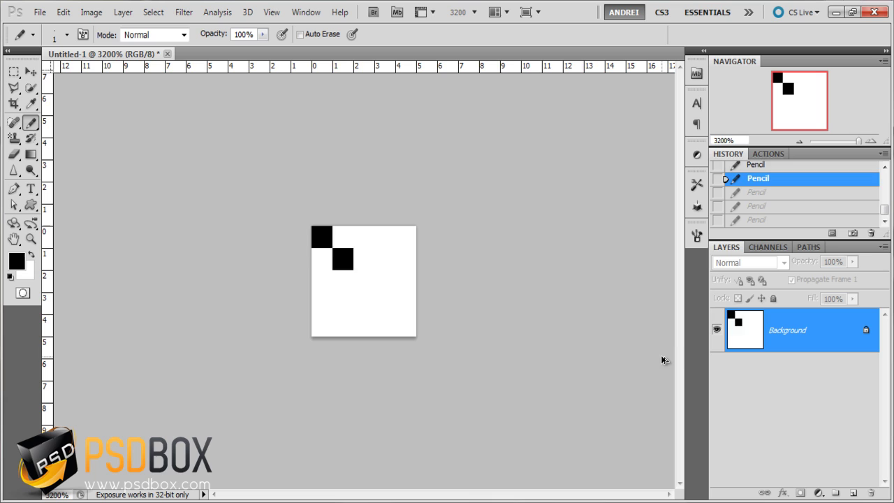
key(ctrl+alt+z)
key(ctrl+alt+z)
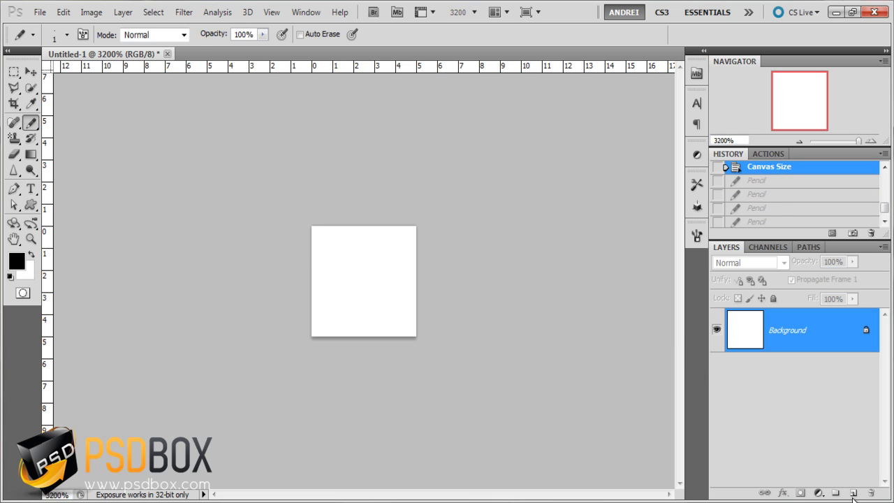
Add Layer 1 and pencil a diagonal line of five black pixels across it.
click(853, 493)
click(322, 236)
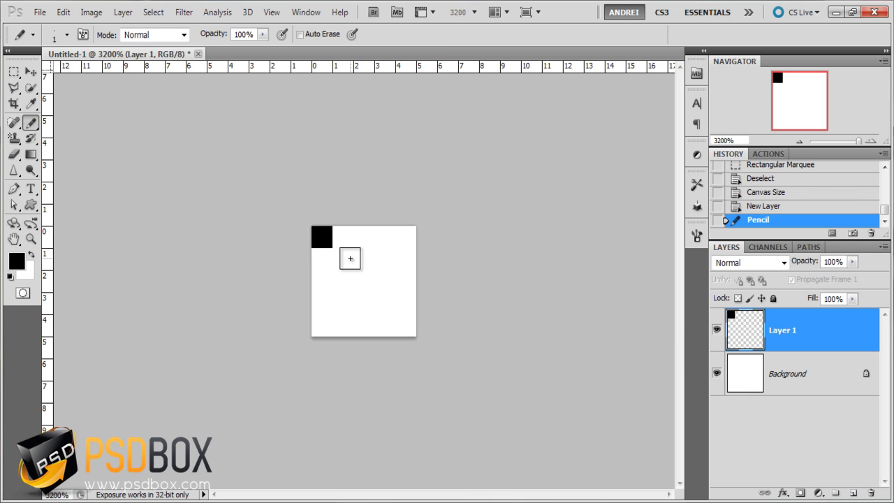
click(350, 258)
click(363, 279)
click(386, 300)
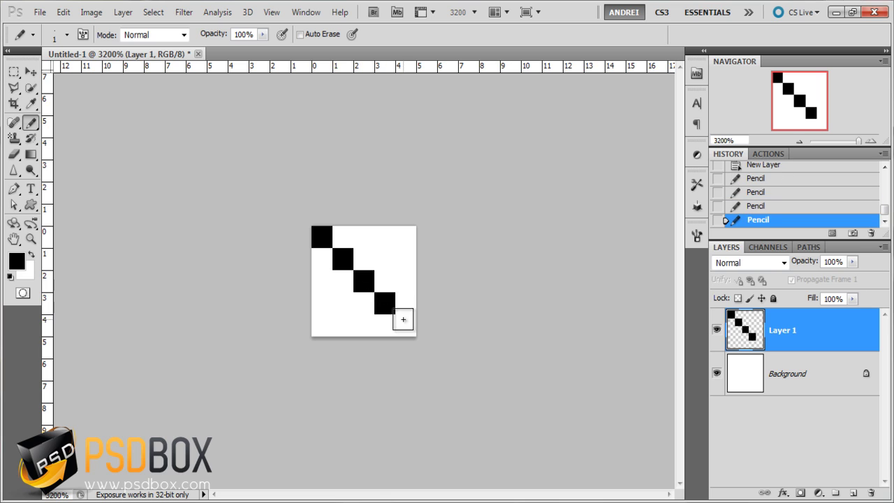
click(403, 319)
Start Define Pattern, cancel it, and delete the white Background layer.
mouse_move(835, 375)
mouse_down()
mouse_move(835, 447)
mouse_move(869, 497)
mouse_move(834, 375)
mouse_up()
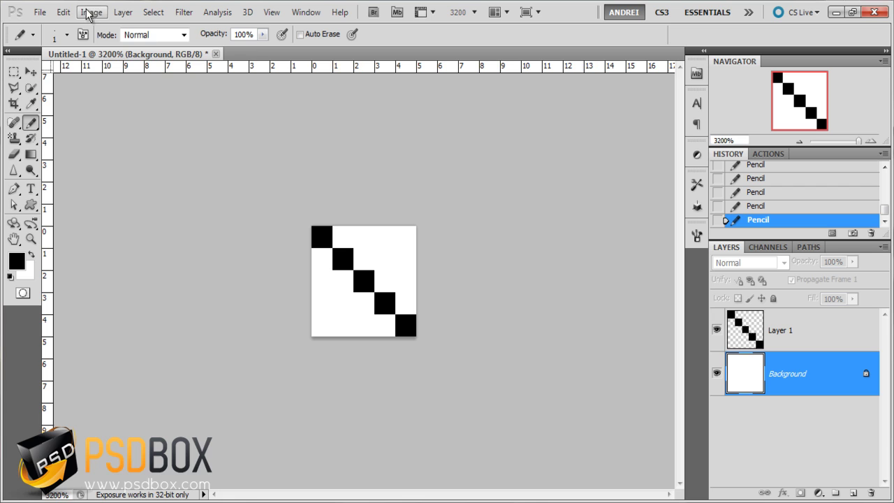
click(64, 12)
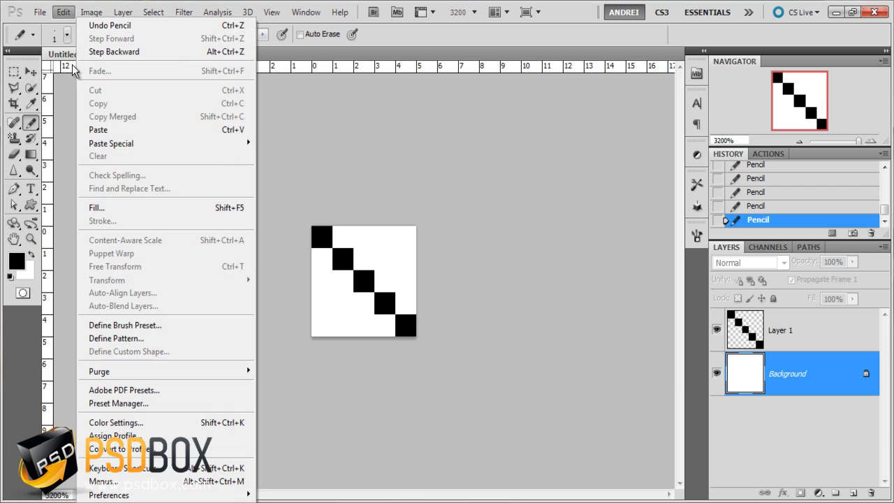
click(108, 345)
drag(395, 141, 474, 124)
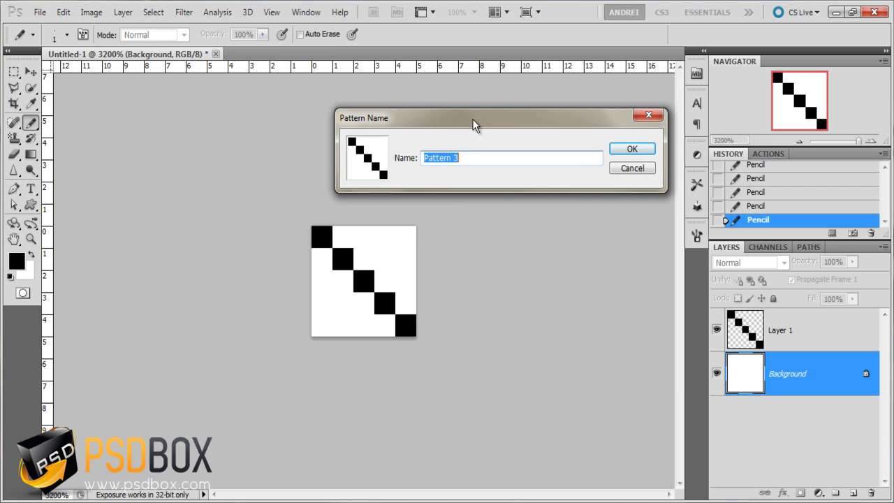
click(631, 168)
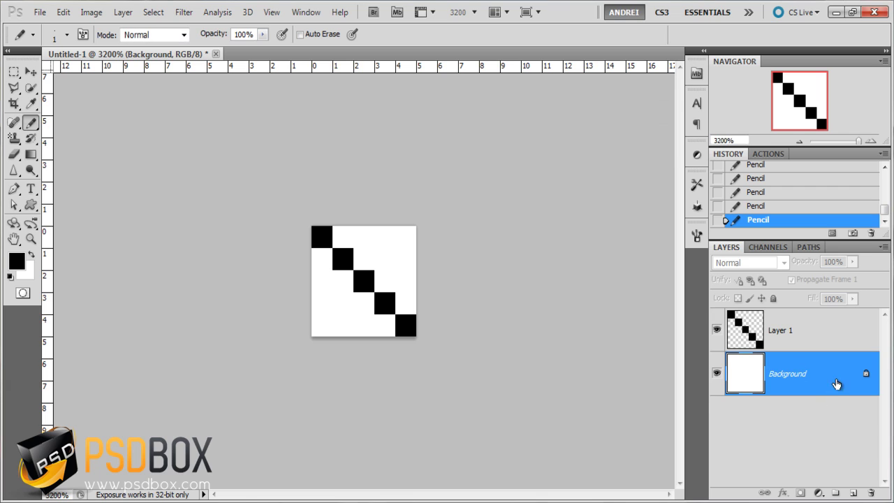
drag(834, 387, 873, 494)
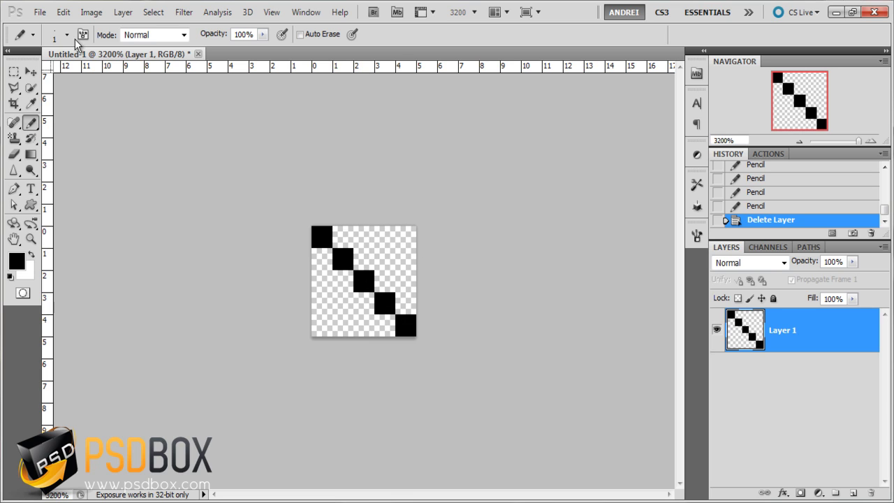
Define the five-pixel transparent diagonal tile as a new pattern preset named sanlines.
click(63, 13)
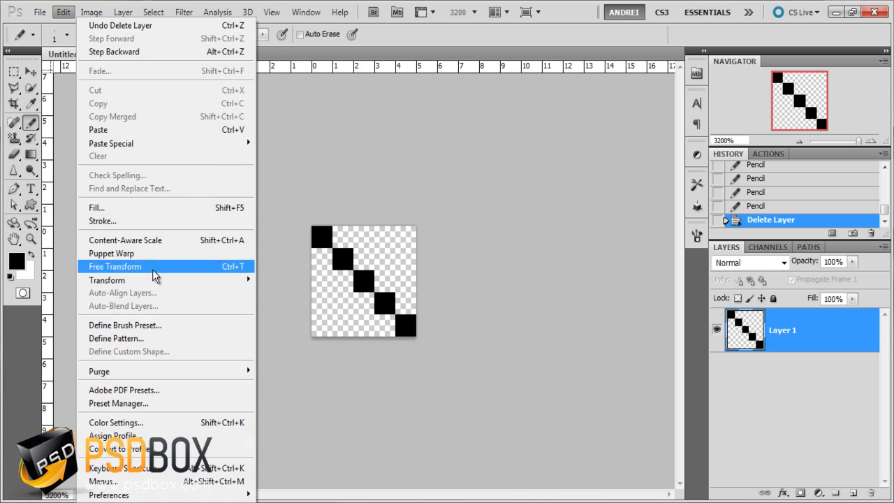
click(152, 340)
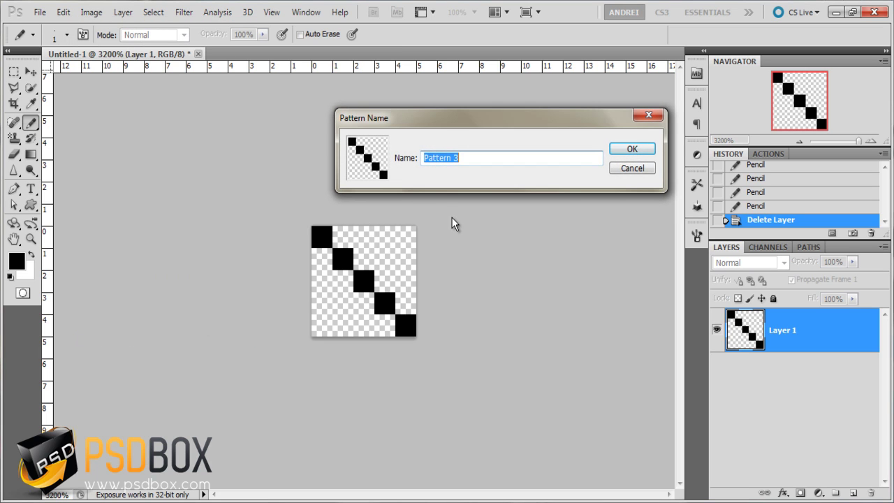
text(sanlines)
key(Return)
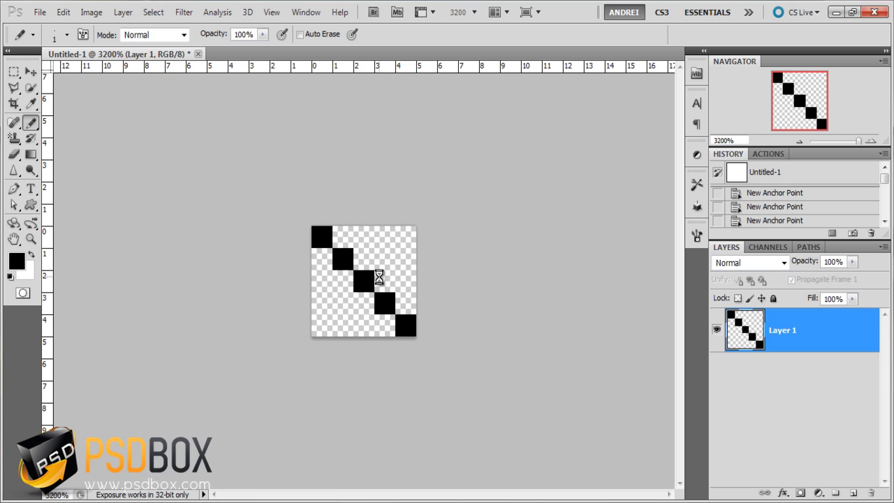
Create a new document 571 px wide and 571 px high.
key(ctrl+n)
double_click(344, 199)
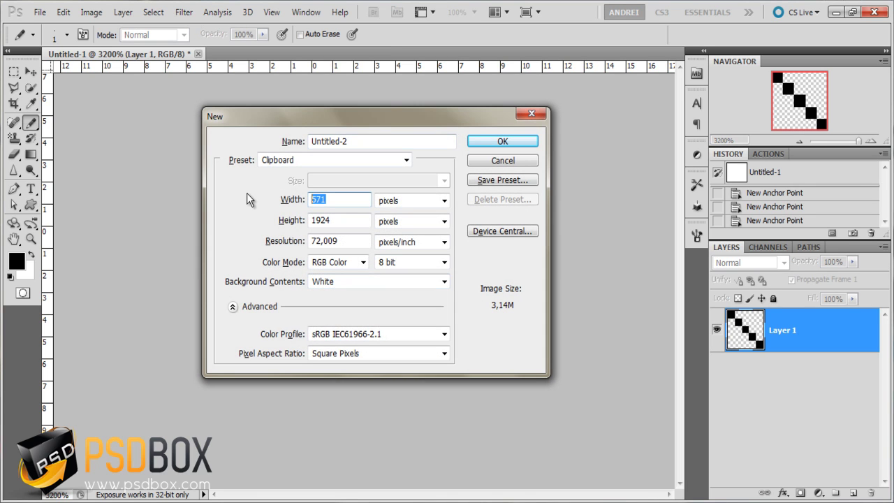
double_click(351, 223)
text(571)
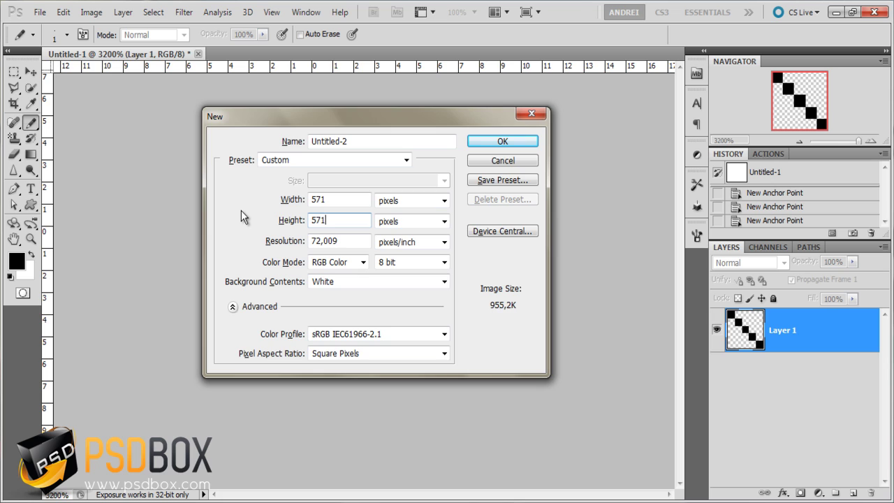
key(Return)
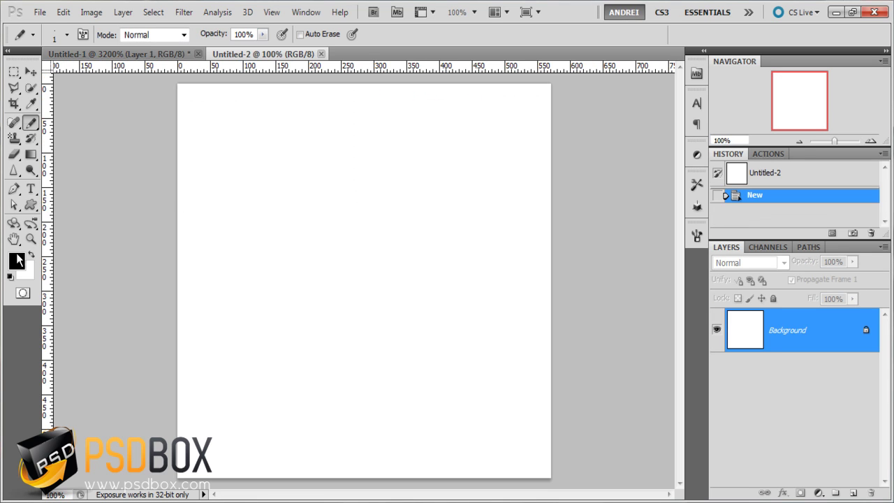
Fill the canvas with a radial red-to-green gradient dragged from the centre outward.
click(30, 155)
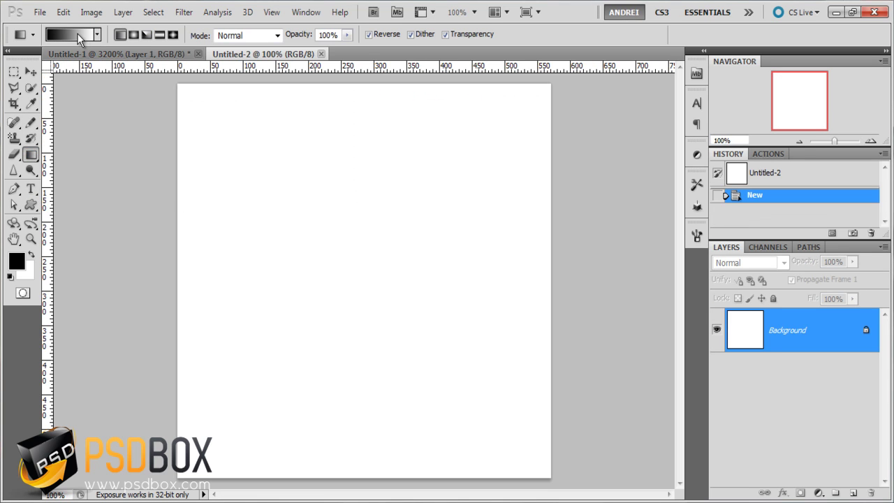
click(73, 35)
click(348, 120)
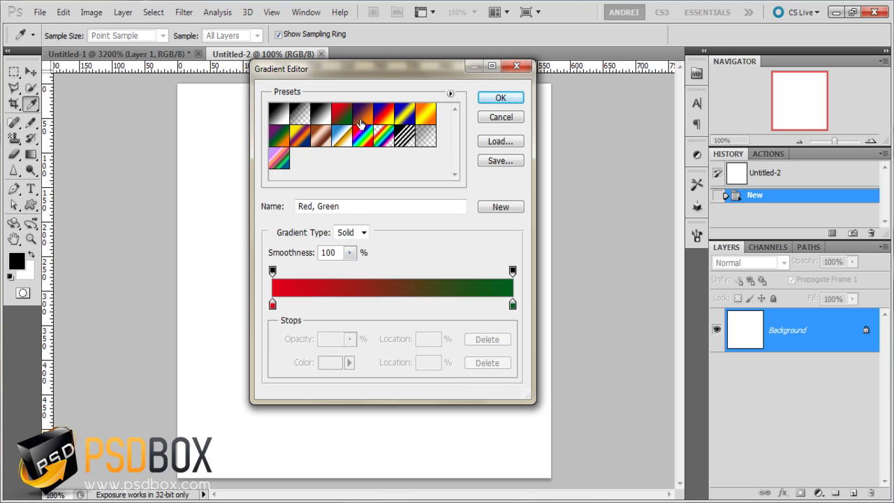
click(500, 97)
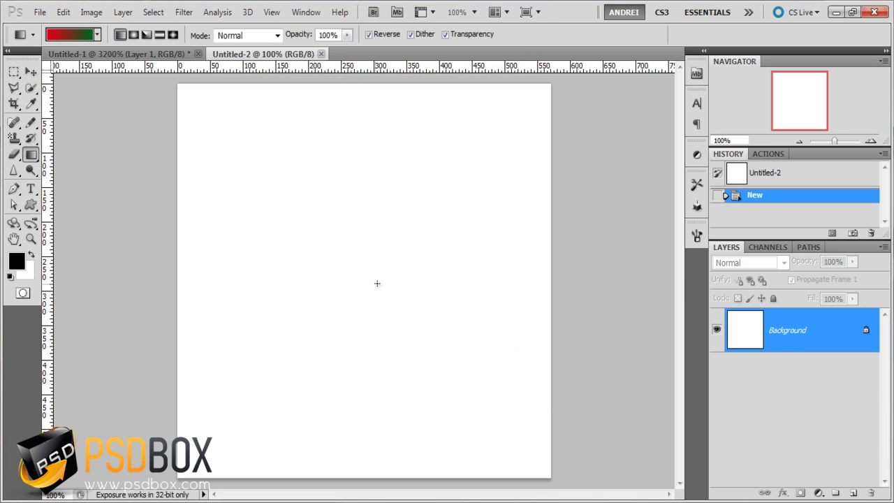
click(133, 35)
drag(357, 275, 559, 64)
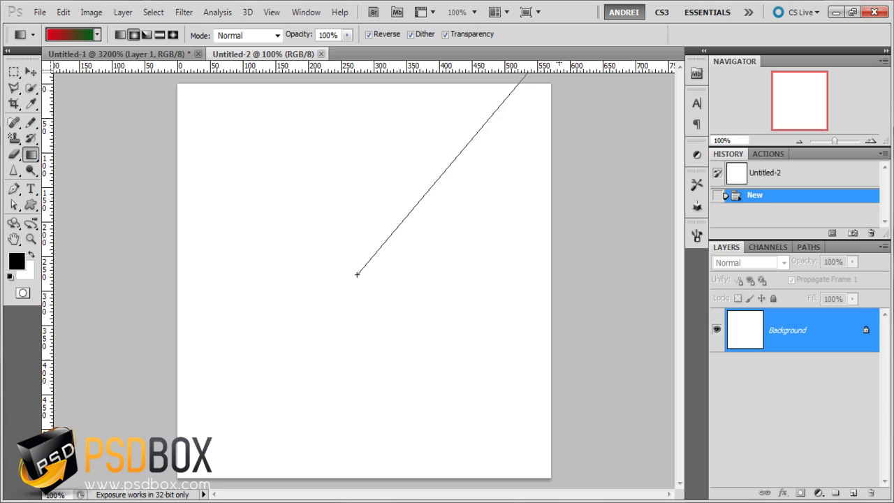
key(ctrl+z)
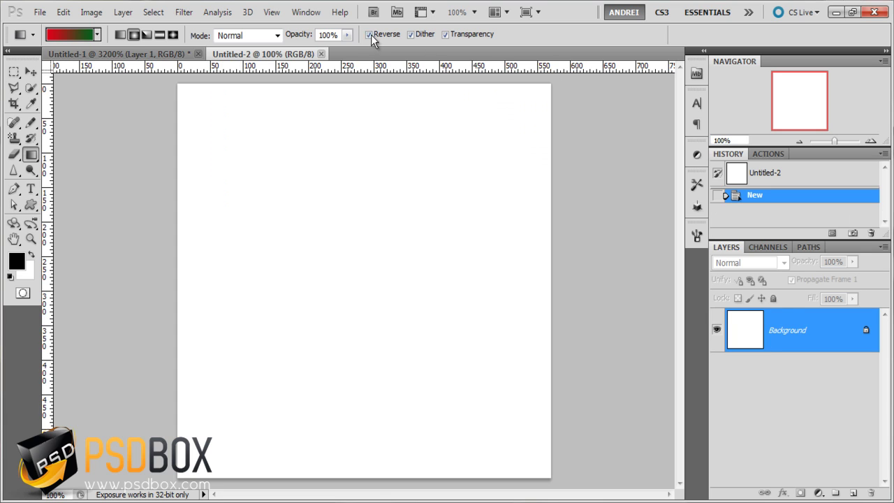
drag(371, 272, 563, 85)
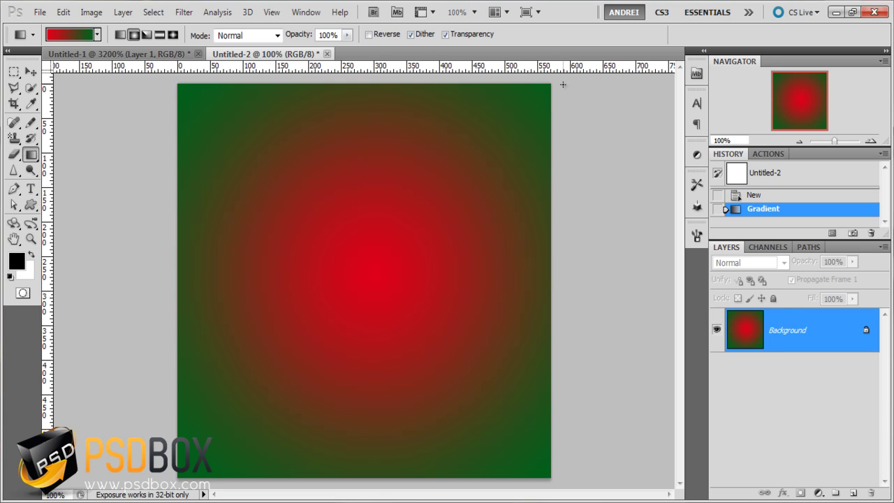
drag(16, 139, 84, 154)
Choose the new diagonal sanlines pattern for the Pattern Stamp and add an empty layer.
click(386, 36)
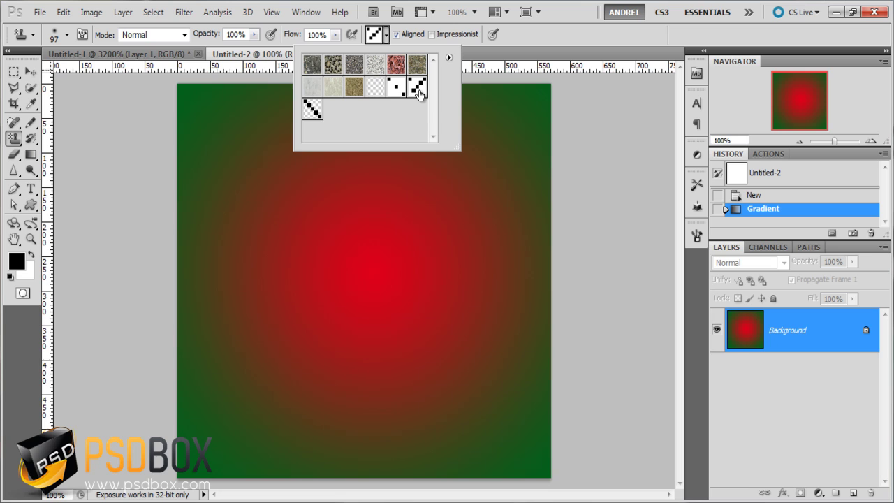
click(316, 113)
click(815, 331)
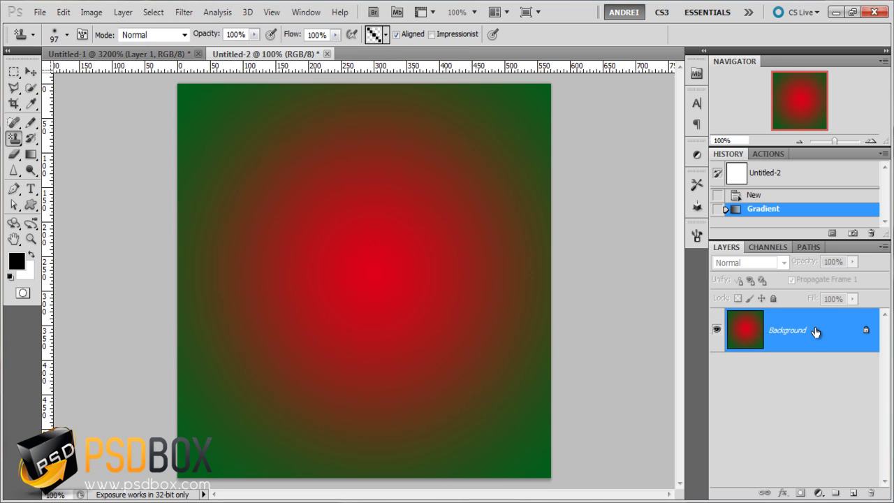
click(853, 492)
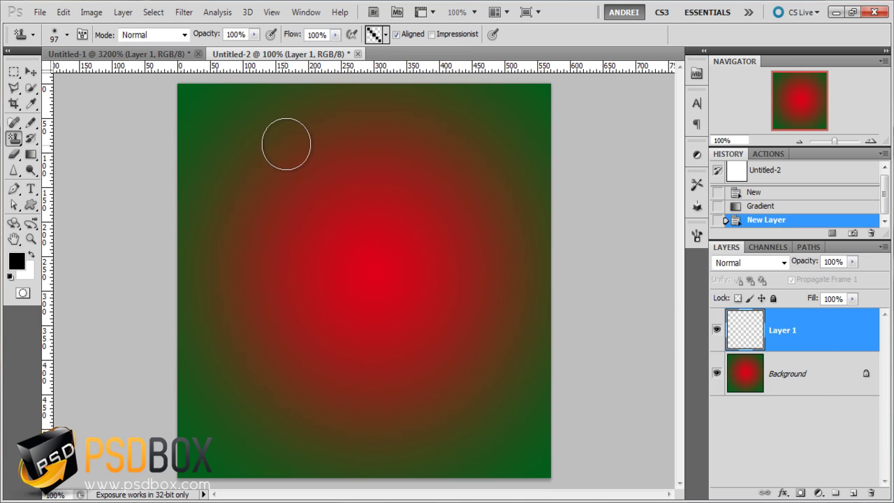
Stamp the diagonal-line pattern across the entire canvas on Layer 1.
drag(203, 105, 245, 87)
mouse_move(324, 93)
mouse_down()
mouse_move(377, 142)
mouse_move(186, 249)
mouse_move(183, 300)
mouse_move(535, 308)
mouse_move(391, 265)
mouse_move(489, 216)
mouse_move(539, 418)
mouse_move(125, 384)
mouse_move(608, 449)
mouse_move(391, 459)
mouse_move(230, 405)
mouse_up()
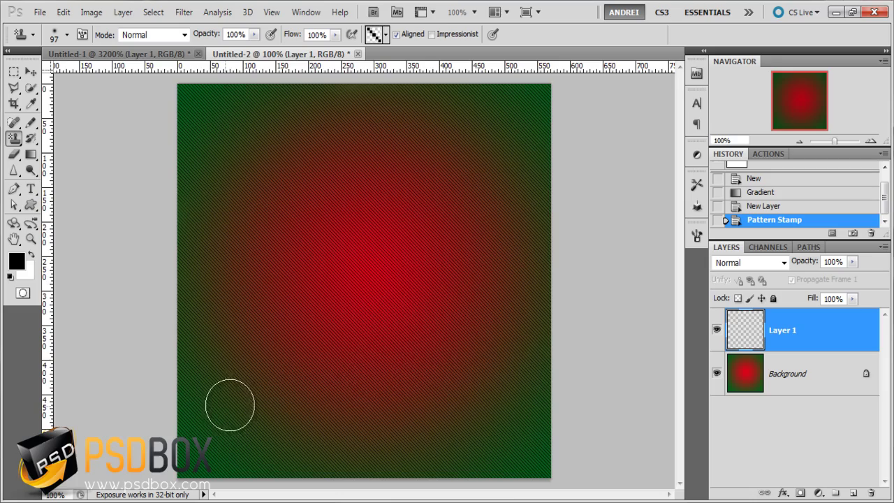
key(ctrl+plus)
scroll(376, 313, up, 4)
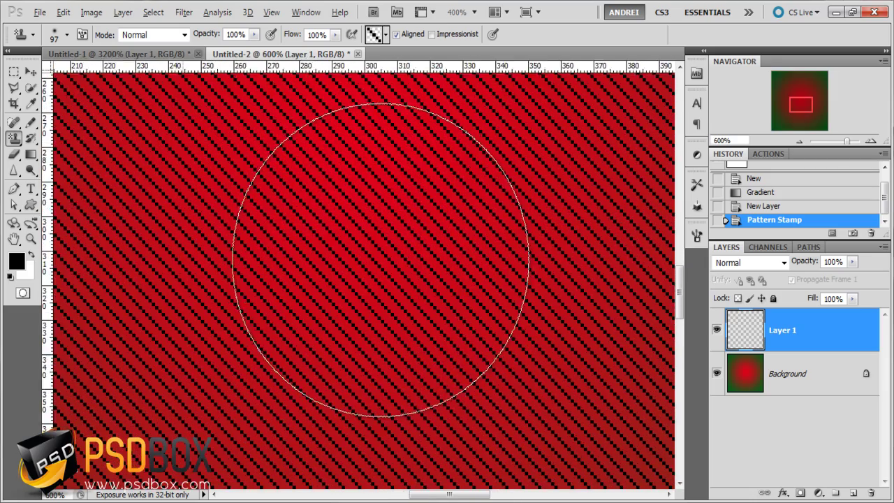
key(ctrl+0)
Invert Layer 1's diagonal stripes with Ctrl+I and set its blend mode to Soft Light.
key(ctrl+1)
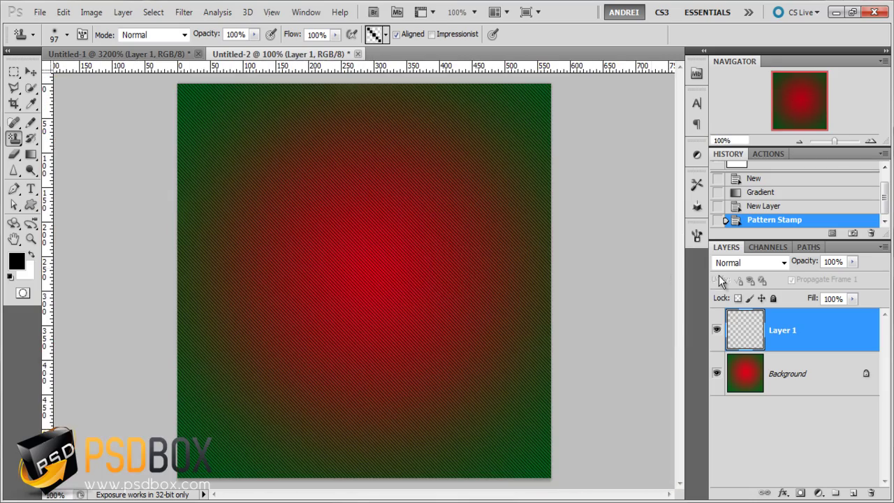
key(ctrl+i)
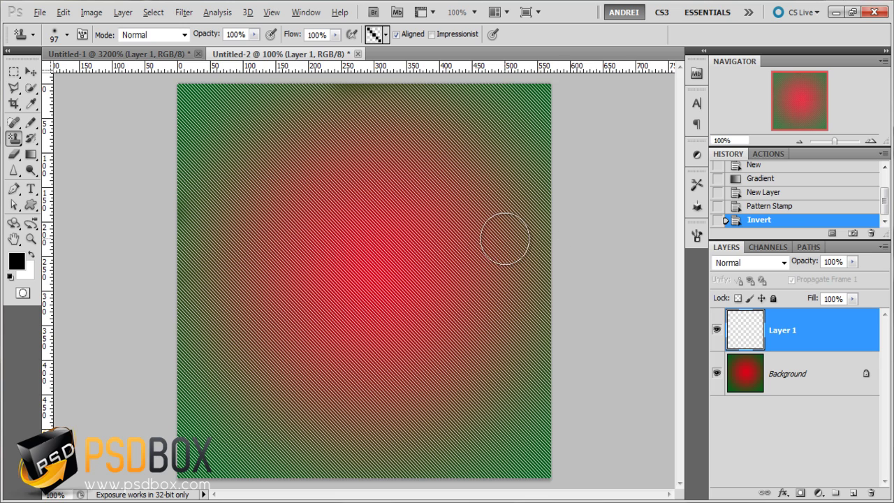
click(742, 264)
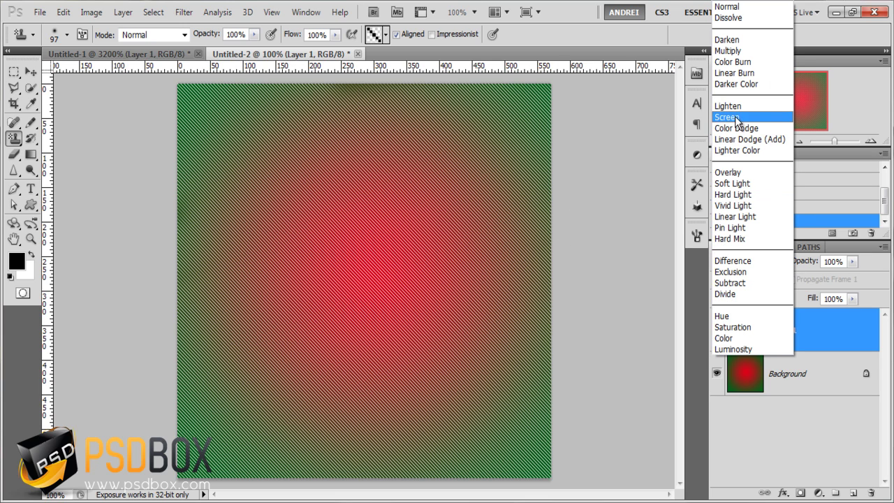
click(732, 183)
key(m)
scroll(323, 310, up, 2)
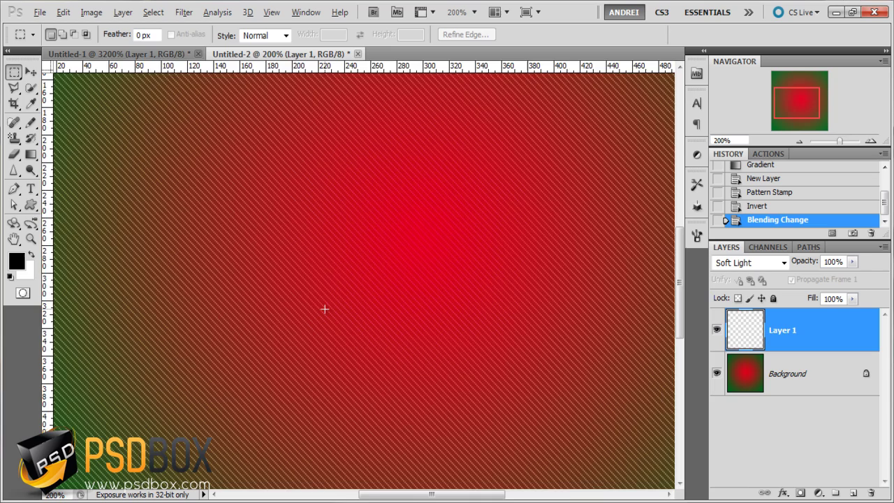
scroll(422, 270, down, 3)
scroll(421, 271, up, 1)
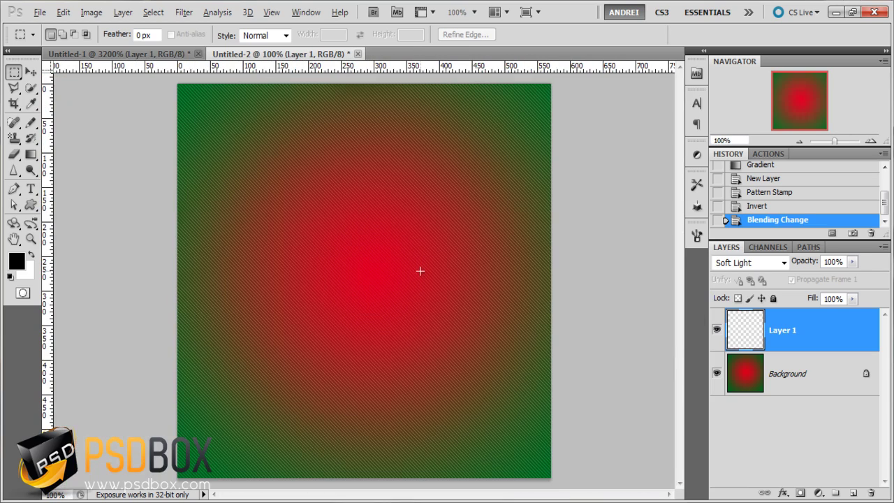
click(747, 263)
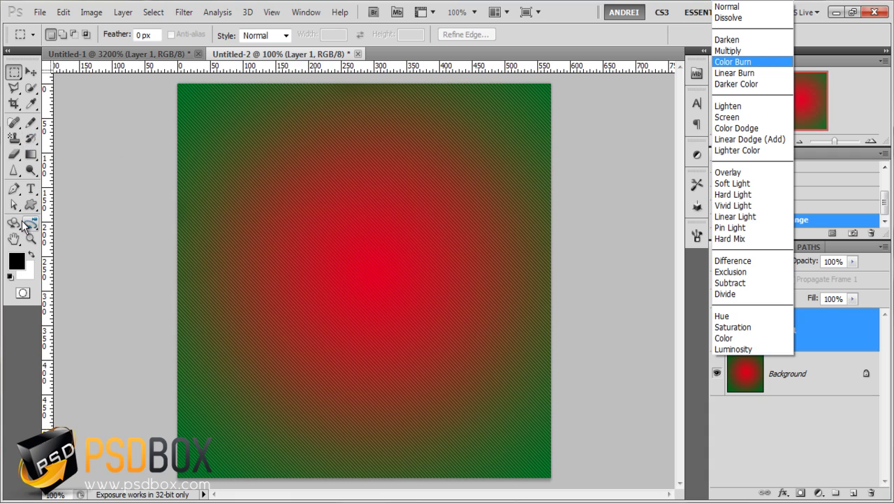
click(353, 210)
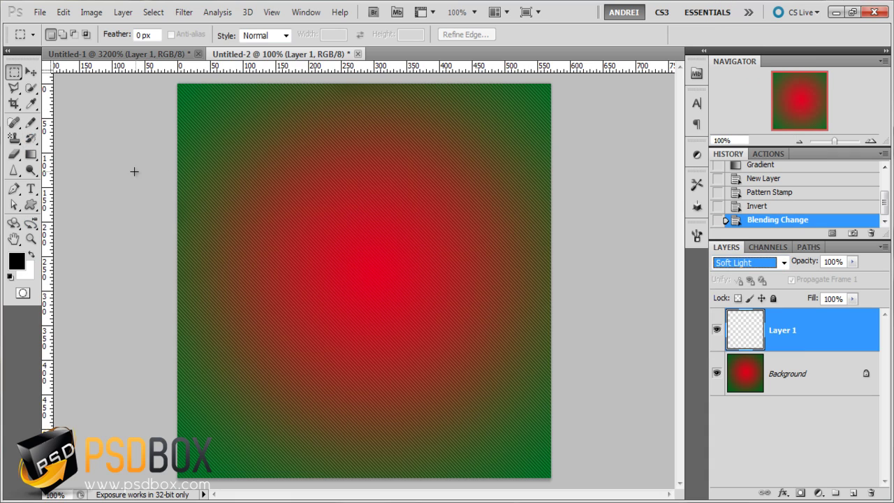
click(13, 138)
Delete the first ten stock patterns in the Preset Manager, keeping the three diagonal tiles.
click(385, 35)
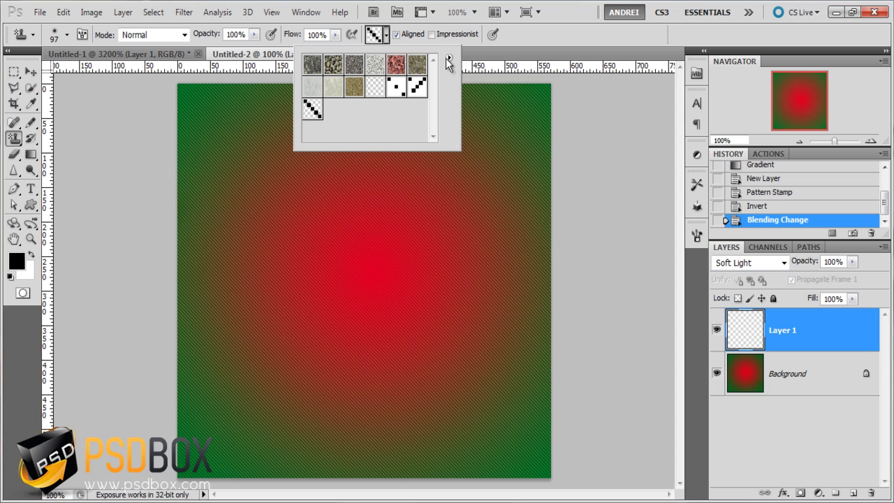
click(450, 60)
click(509, 195)
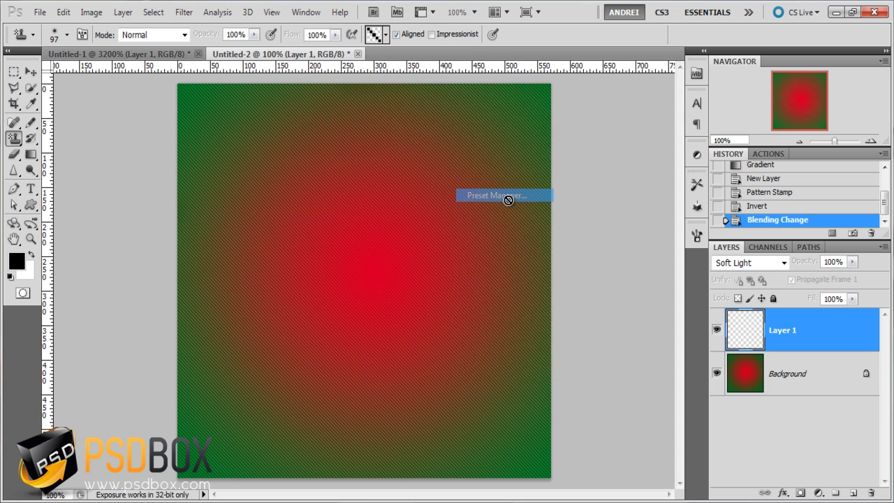
click(242, 155)
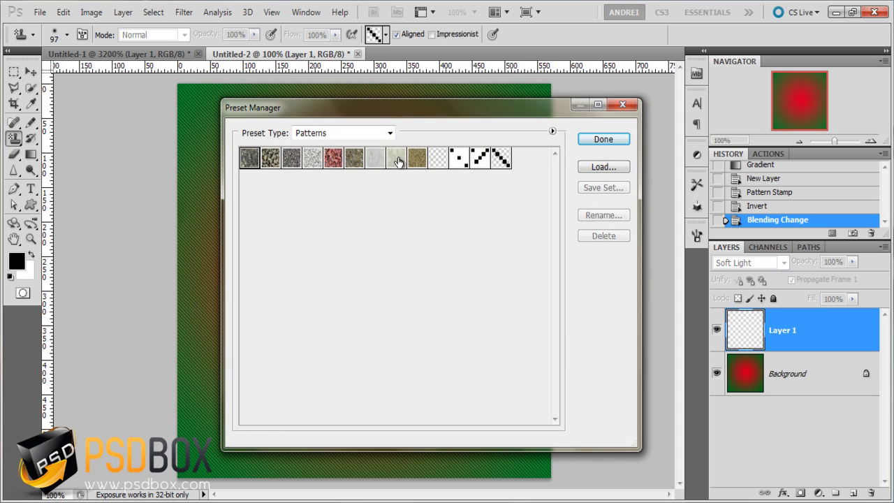
shift+click(438, 162)
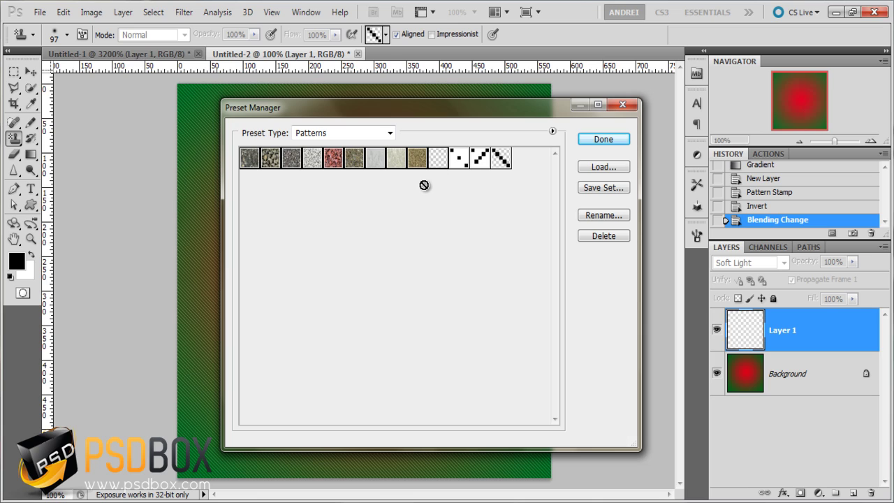
click(604, 235)
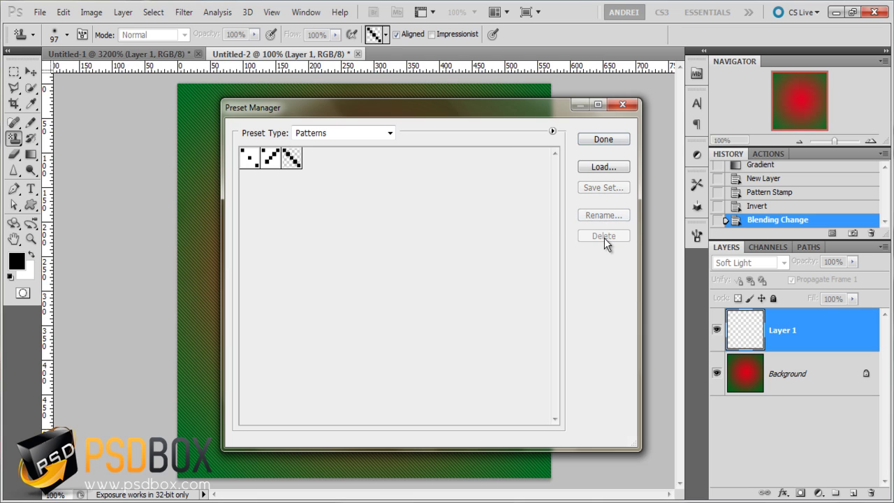
drag(356, 124, 377, 114)
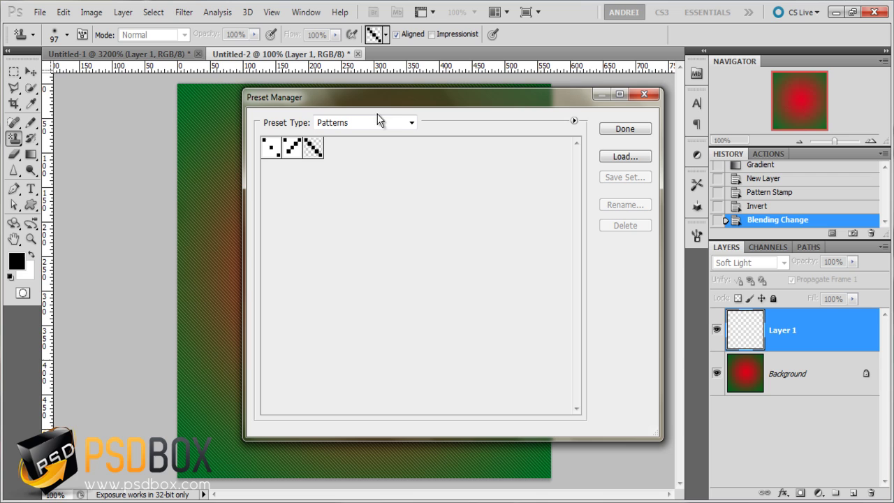
click(647, 159)
Close the Preset Manager and close the Untitled-2 gradient document without saving.
click(646, 96)
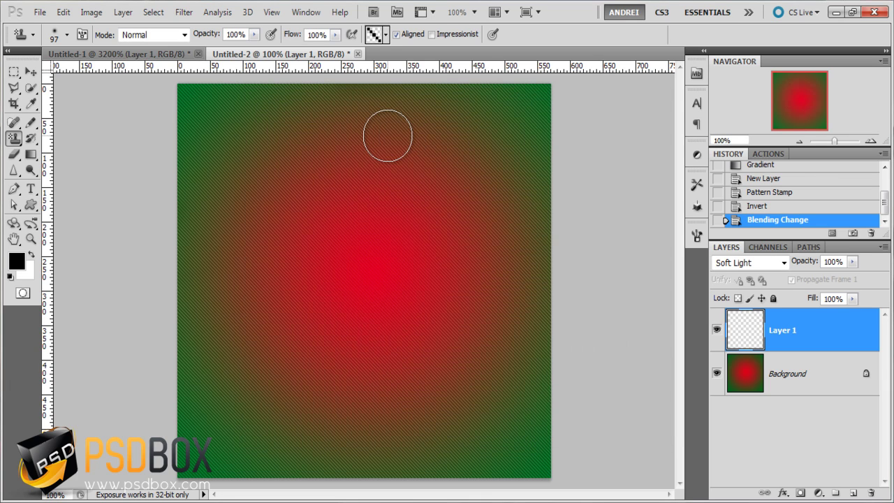
double_click(845, 377)
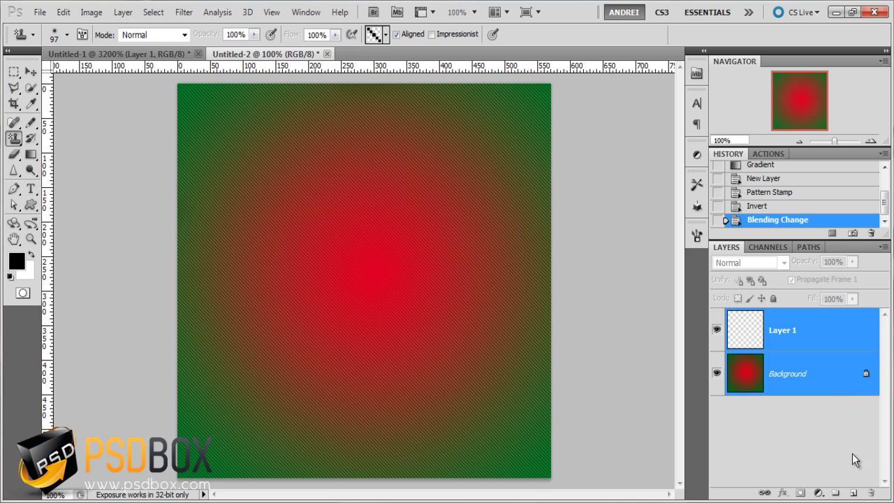
key(Escape)
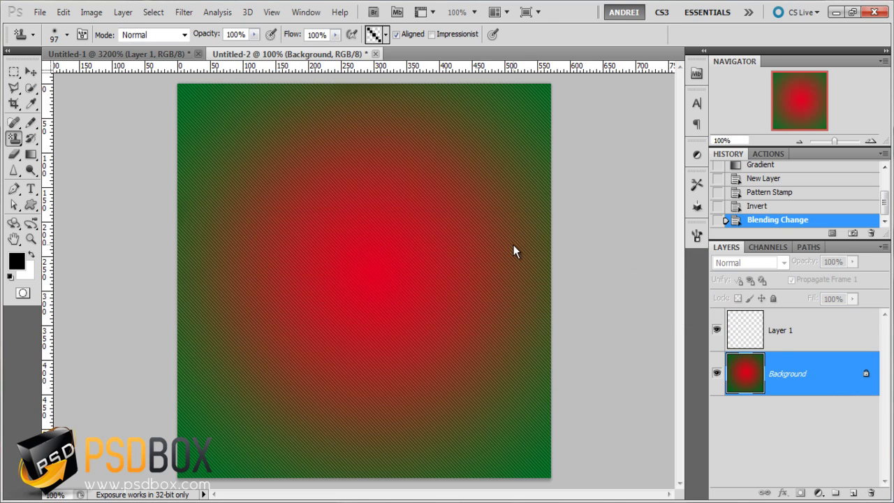
click(376, 54)
click(454, 203)
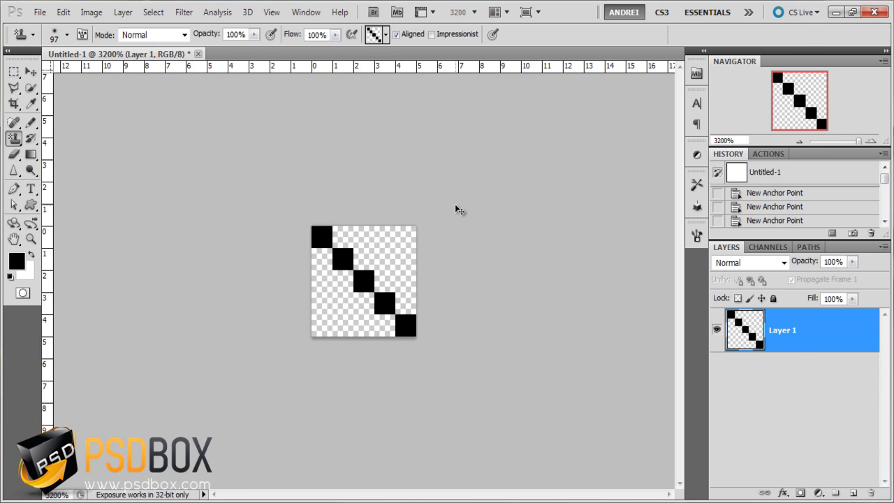
Open Wood_floor_by_gnrbishop.jpg from the Bibliotecas > Stock > Textures folder.
key(ctrl+o)
click(295, 174)
click(510, 135)
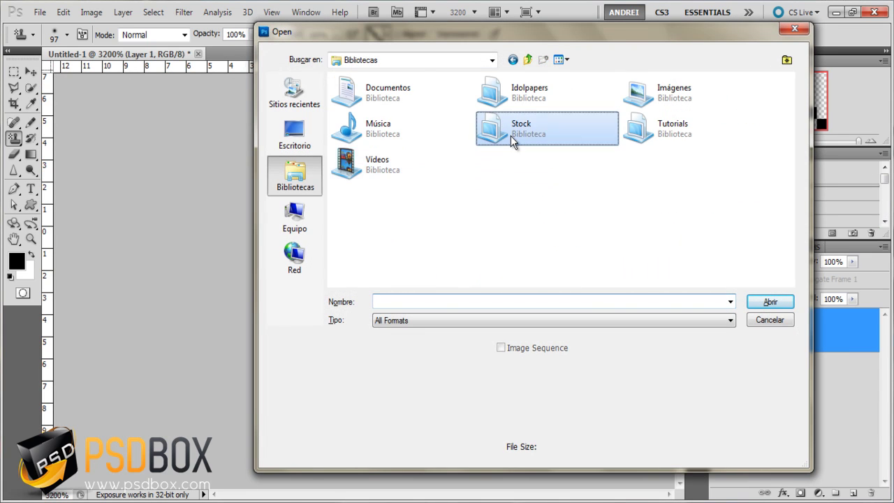
double_click(510, 135)
click(513, 60)
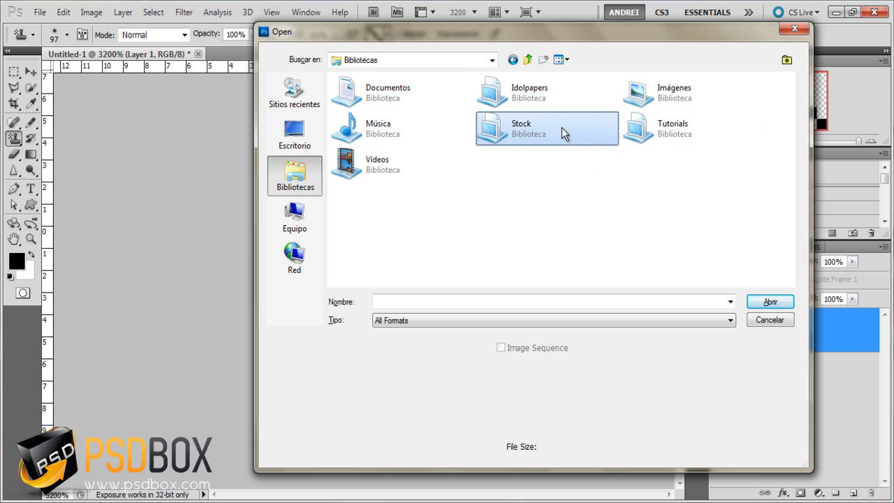
double_click(562, 127)
scroll(656, 262, down, 3)
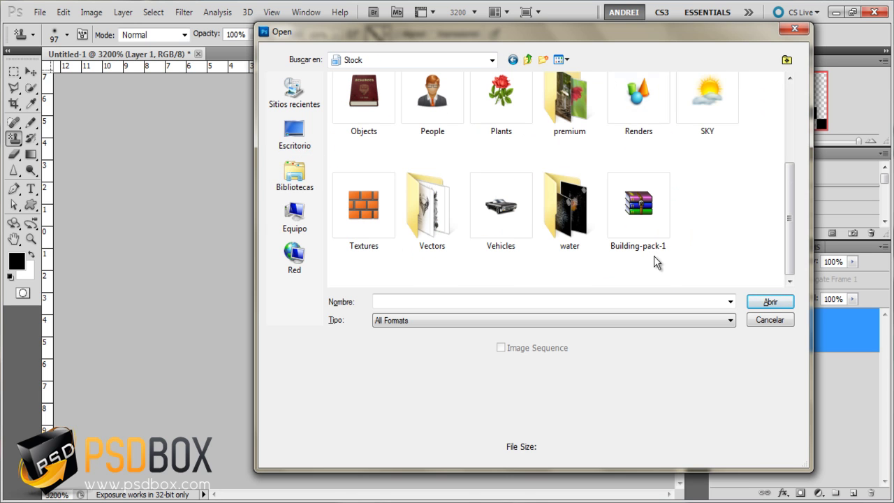
double_click(370, 220)
scroll(538, 169, down, 3)
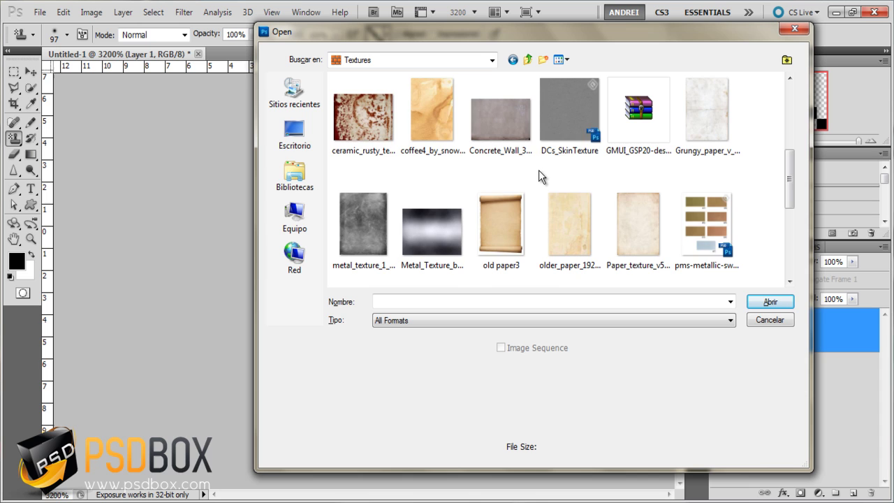
scroll(538, 169, down, 3)
scroll(539, 170, down, 3)
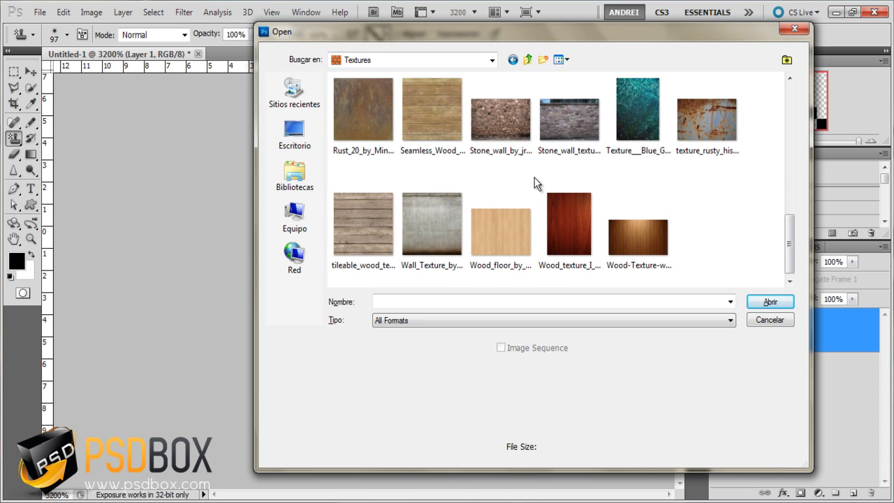
click(500, 231)
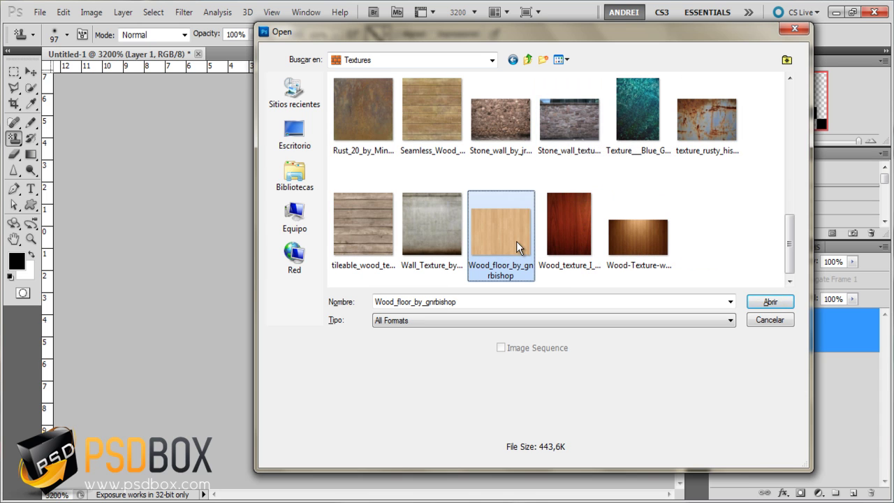
click(769, 301)
Marquee-select a square at the wood texture's top-left corner, copy it, then deselect.
click(14, 71)
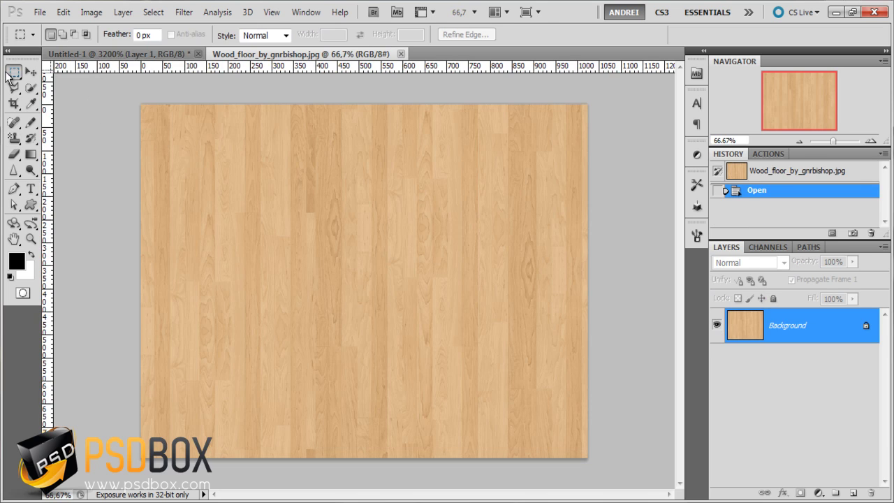
click(77, 71)
drag(141, 105, 160, 138)
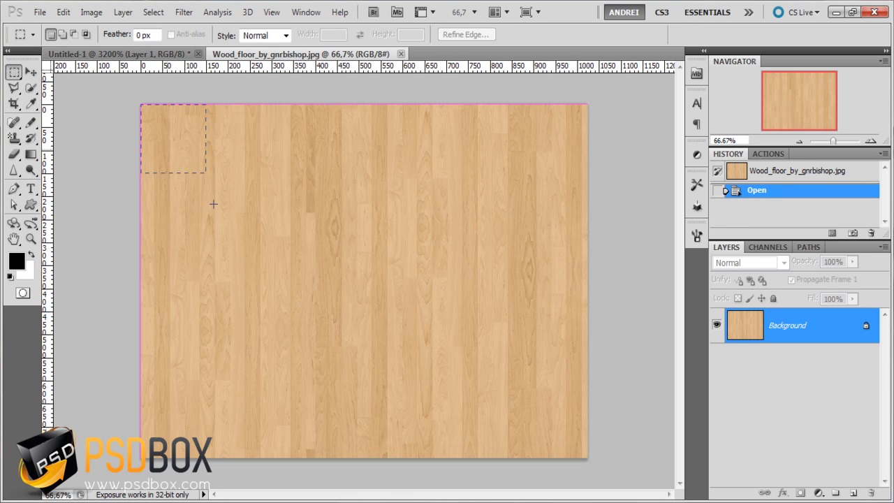
drag(213, 203, 258, 250)
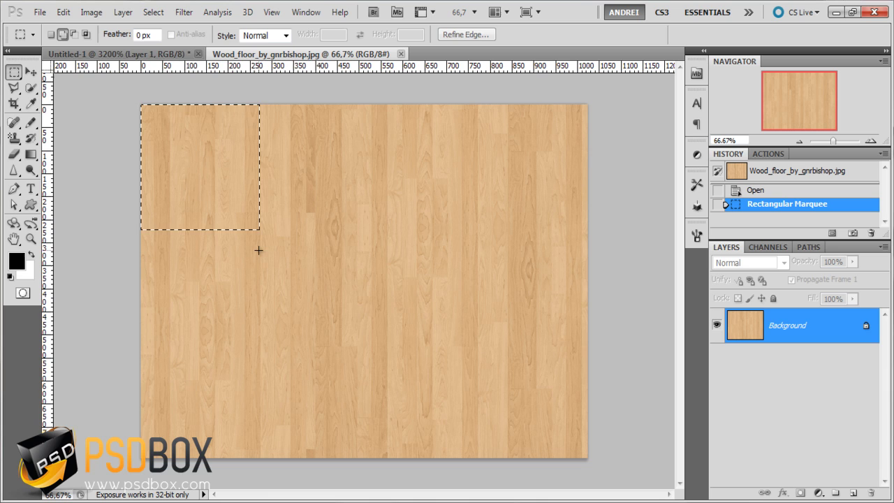
click(63, 12)
click(108, 104)
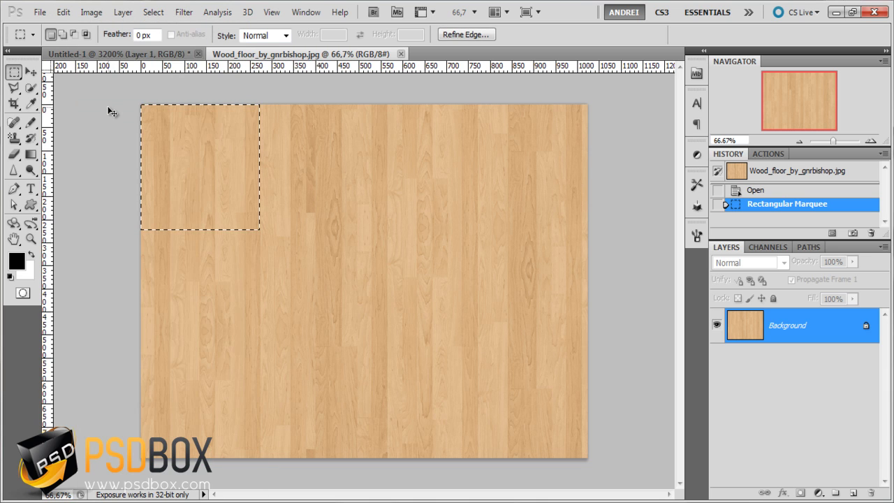
key(ctrl+d)
click(63, 12)
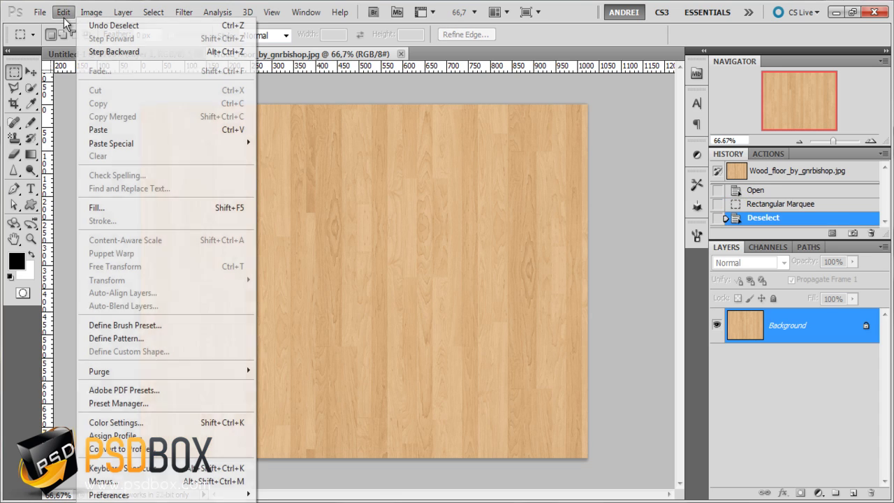
click(497, 50)
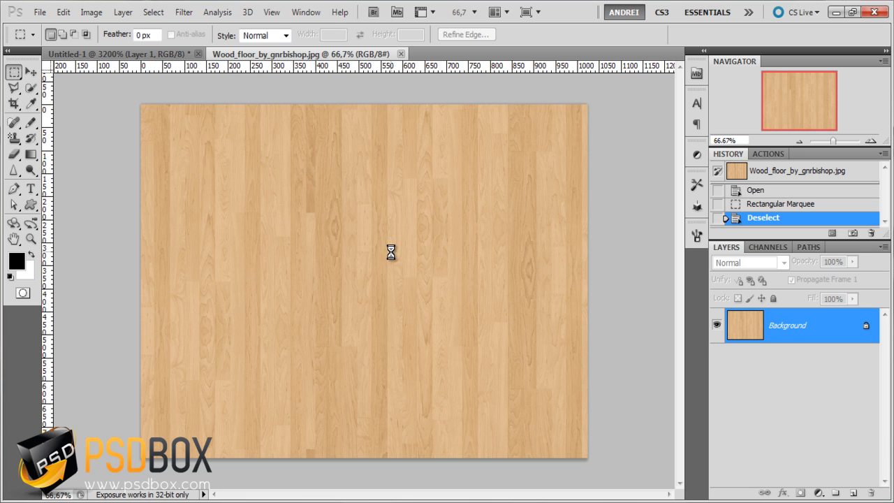
Paste the wood square into a new clipboard-sized document and define it as pattern 'wood pattern'.
key(ctrl+n)
key(Return)
key(ctrl+v)
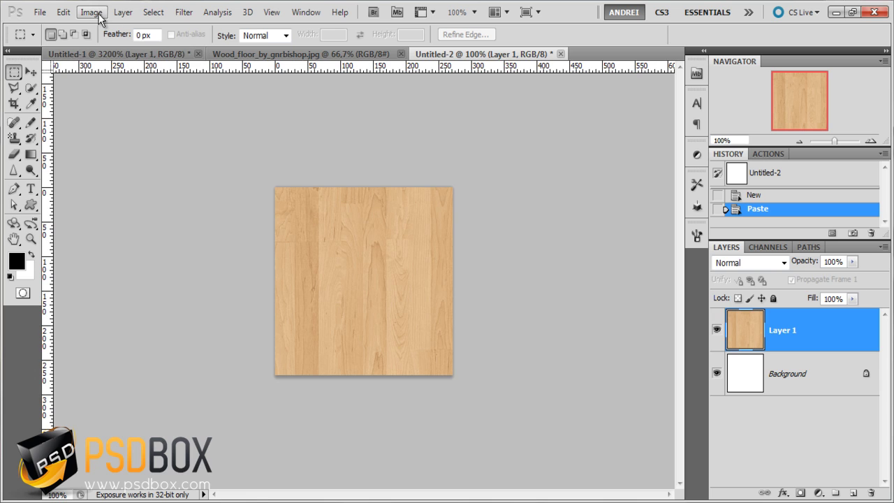
click(62, 12)
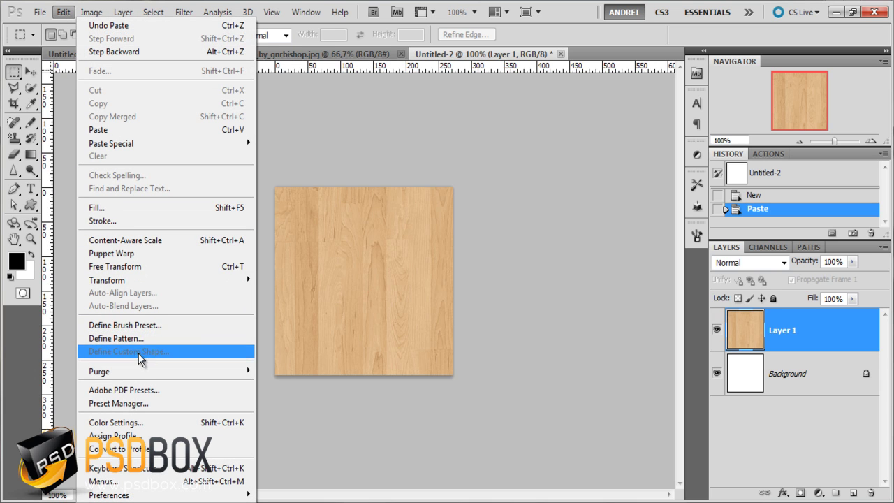
click(144, 339)
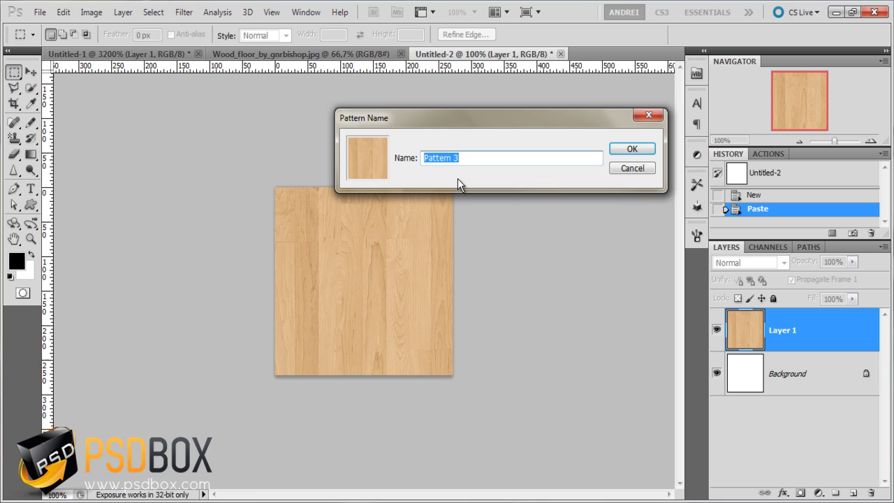
text(wood pattern)
key(Return)
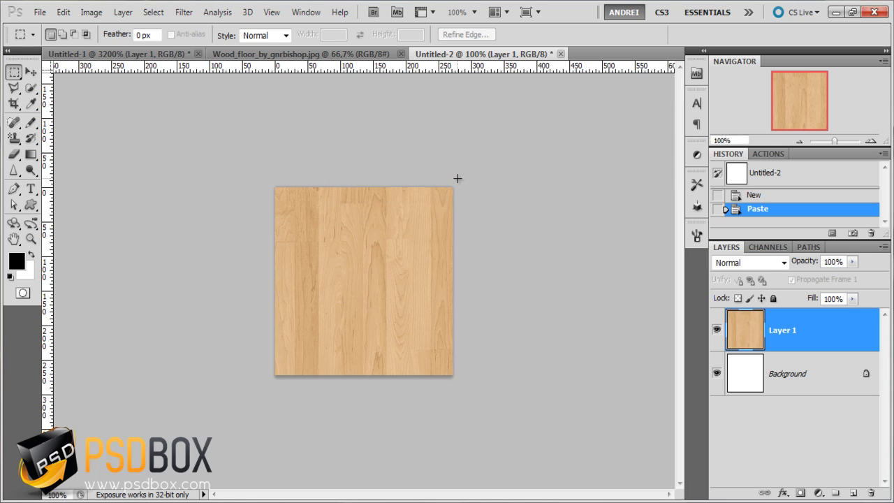
Set 'wood pattern' as the Pattern Stamp's pattern and close Wood_floor_by_gnrbishop.jpg.
click(14, 138)
click(385, 35)
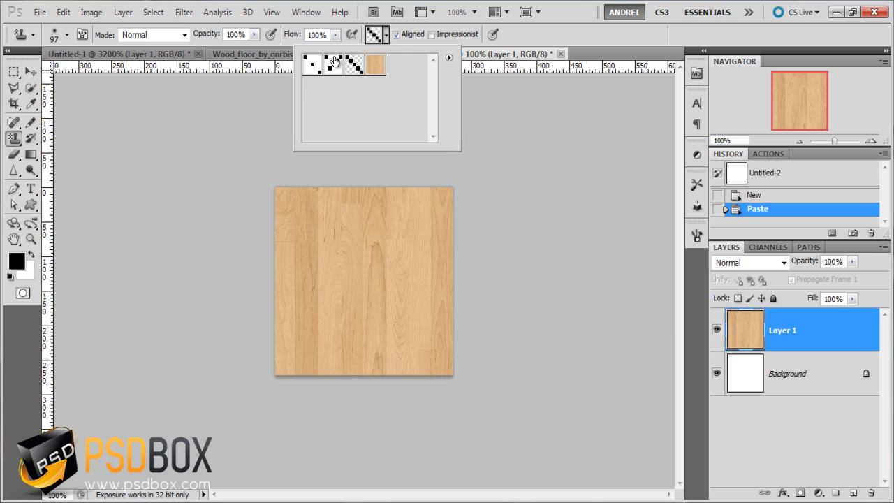
click(377, 69)
click(569, 31)
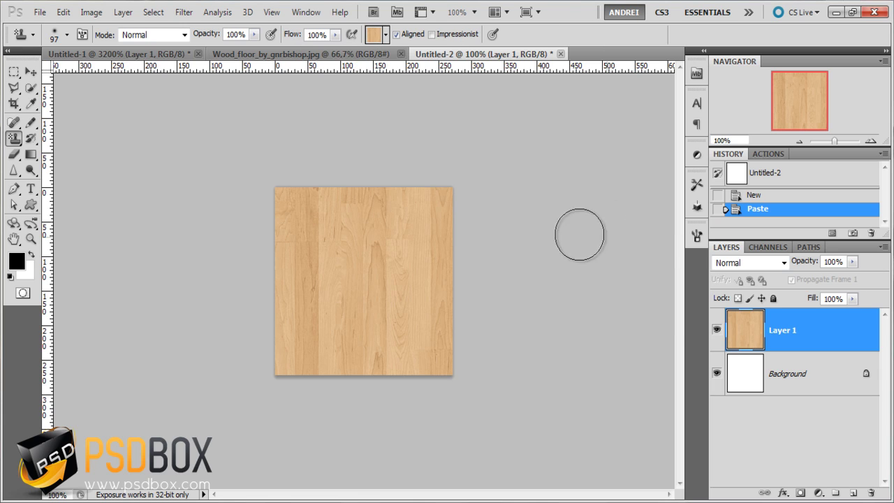
click(404, 54)
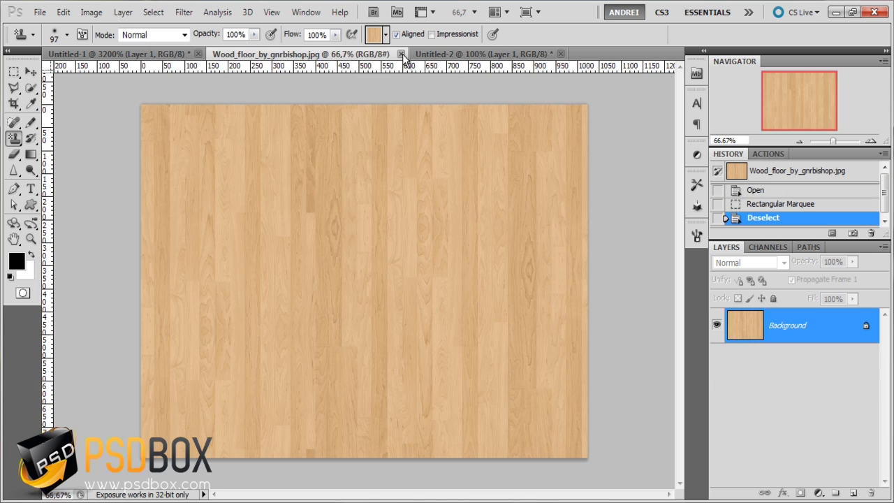
click(400, 53)
Enlarge the Untitled-1 canvas to 500 × 500 px in Canvas Size.
click(152, 55)
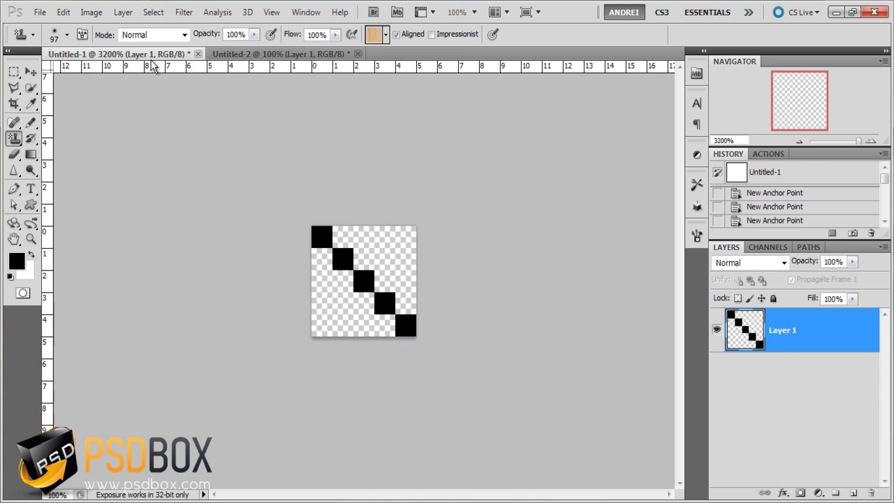
click(309, 136)
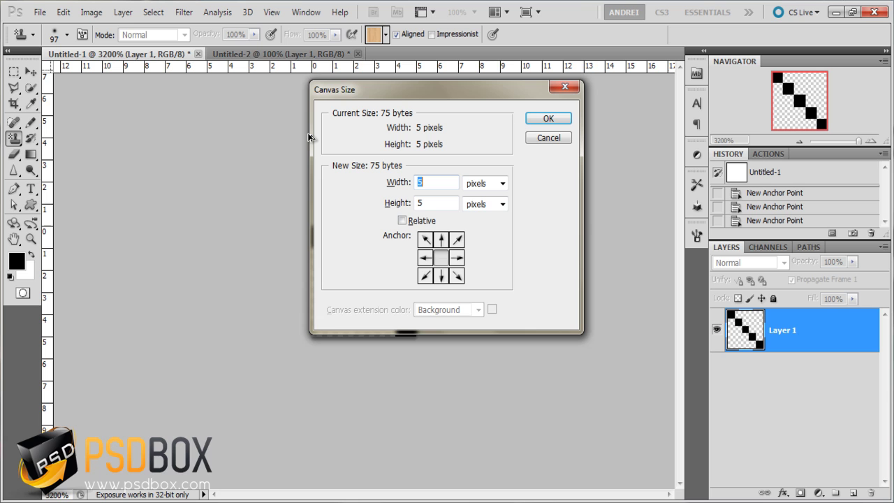
text(500)
key(Tab)
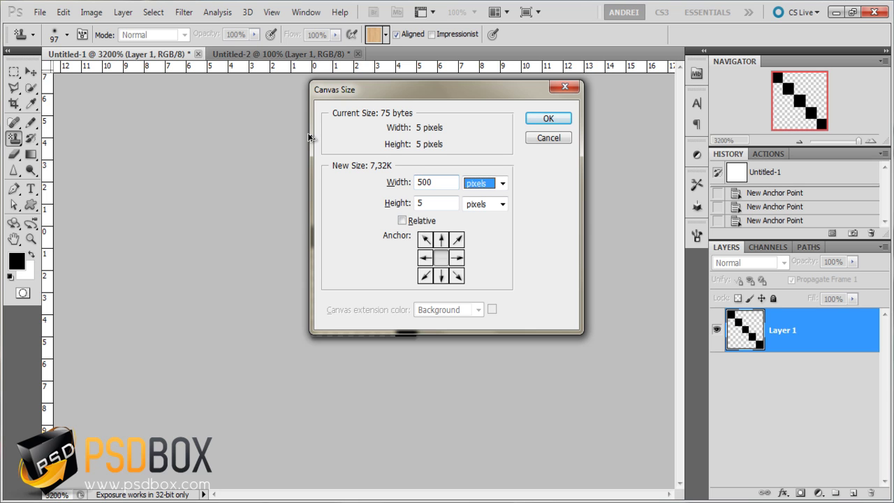
key(Tab)
text(500)
key(Return)
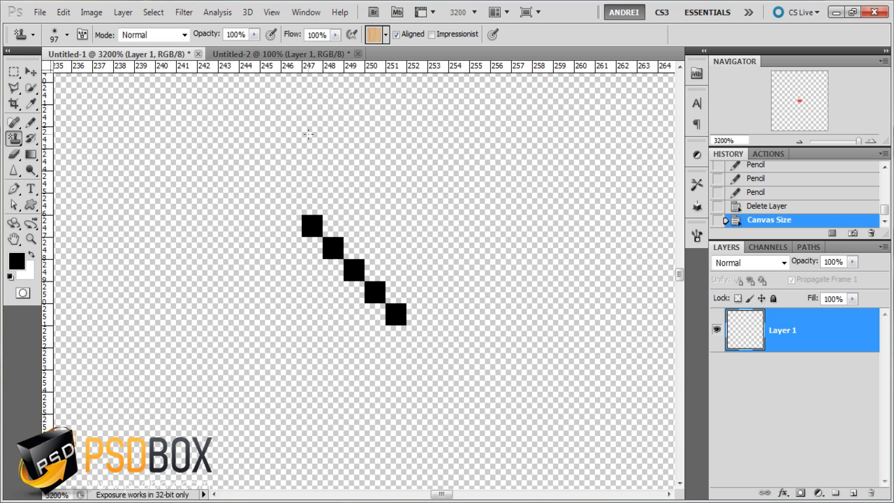
Fill Layer 1 with solid white and zoom out to view the whole canvas.
key(c)
key(x)
key(alt+BackSpace)
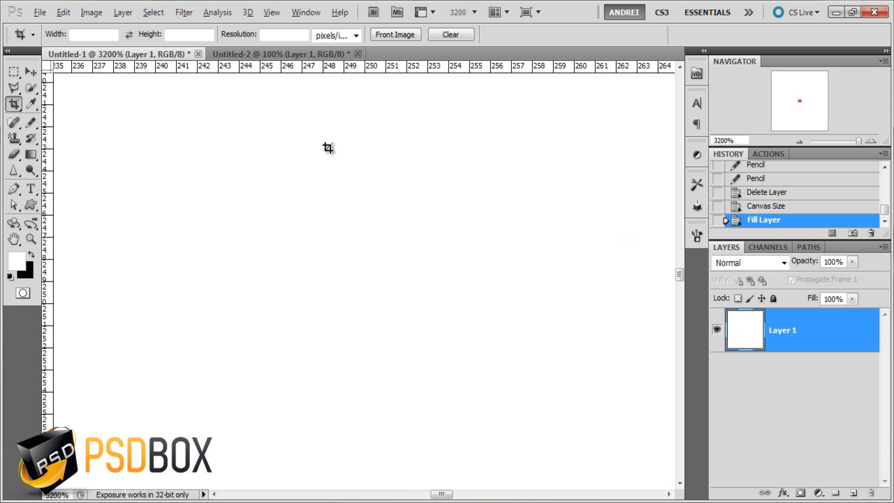
key(ctrl+minus)
key(ctrl+minus)
key(ctrl+minus)
key(ctrl+minus)
key(ctrl+minus)
key(ctrl+minus)
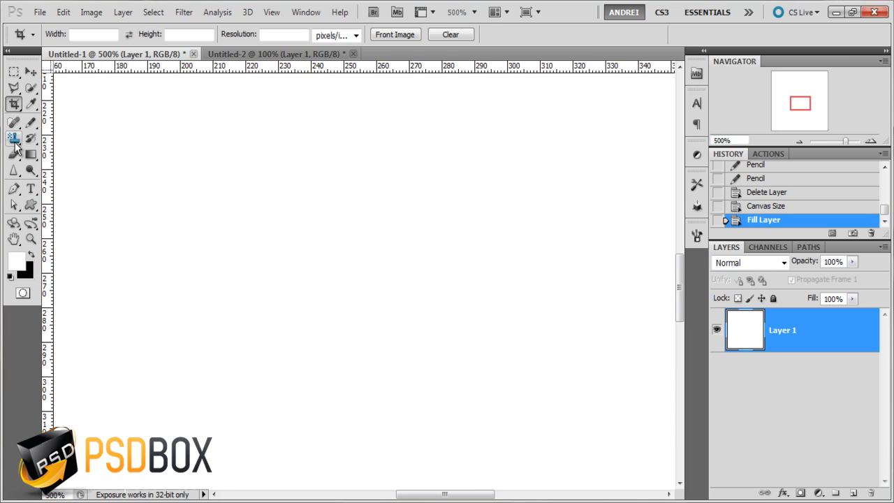
key(ctrl+alt+c)
key(Escape)
key(ctrl+minus)
key(ctrl+minus)
key(ctrl+minus)
key(ctrl+minus)
key(ctrl+plus)
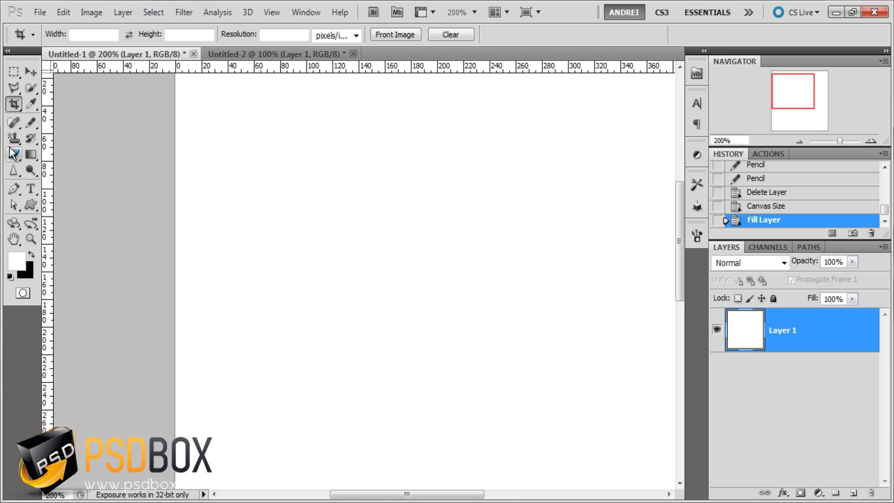
click(14, 138)
key(ctrl+minus)
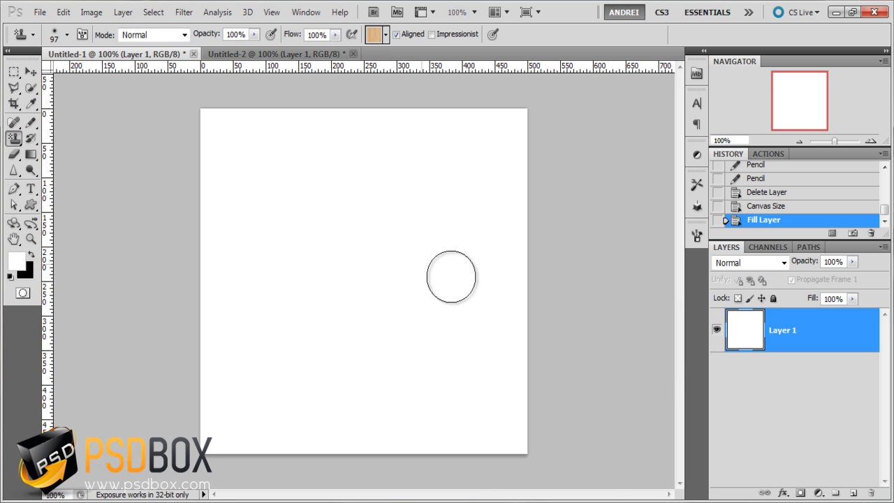
click(853, 493)
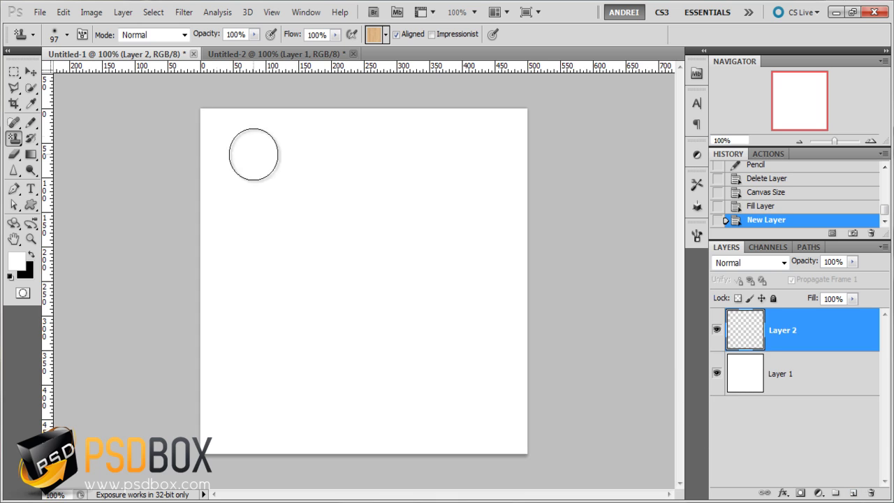
mouse_move(253, 151)
mouse_down()
mouse_move(265, 124)
mouse_move(196, 152)
mouse_move(421, 109)
mouse_move(197, 219)
mouse_move(435, 176)
mouse_move(207, 265)
mouse_move(615, 324)
mouse_move(71, 361)
mouse_move(494, 393)
mouse_move(442, 449)
mouse_move(336, 403)
mouse_move(342, 398)
mouse_up()
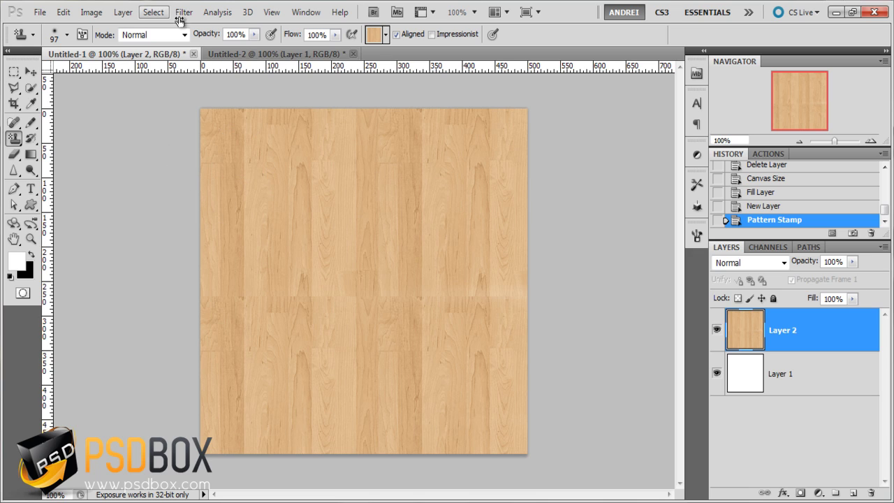
drag(870, 345, 870, 493)
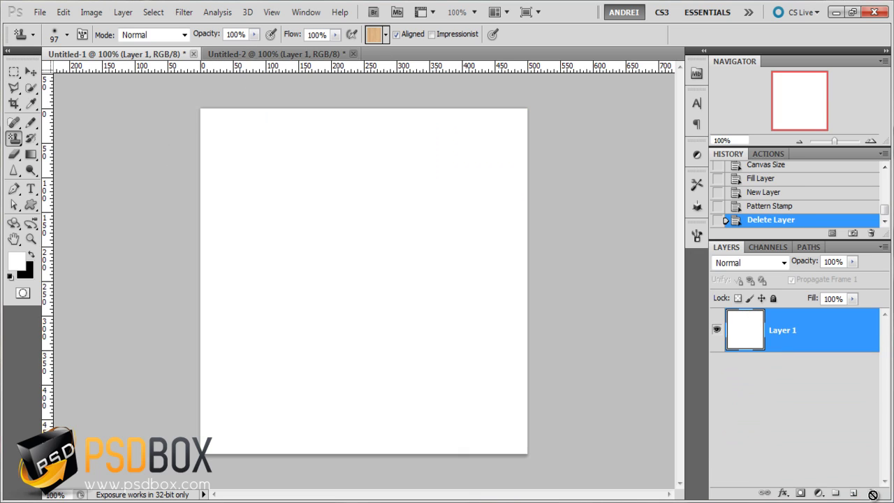
Type 'PSD Box' in Demonized at 60 px, make it black, and centre it on the canvas.
click(27, 190)
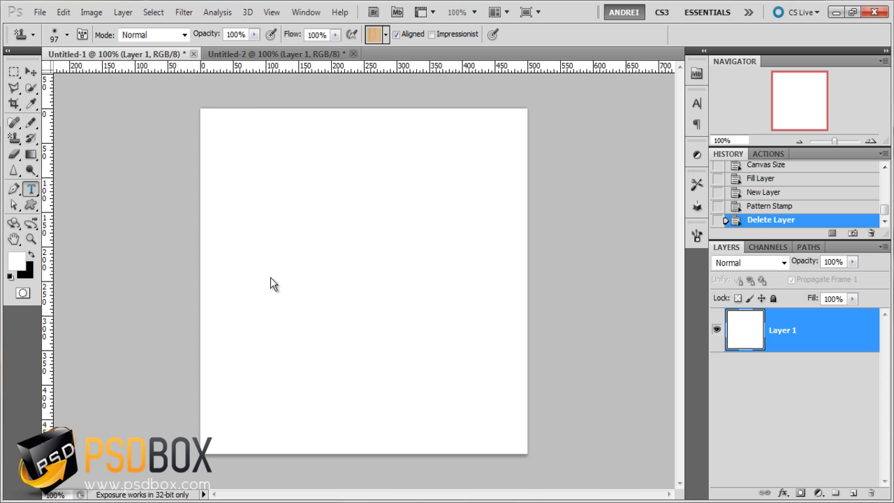
click(269, 276)
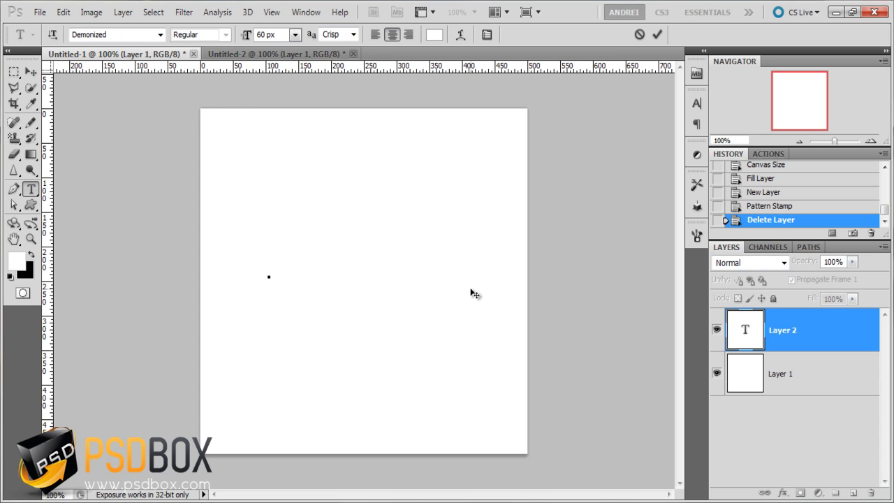
text(PSDBOX)
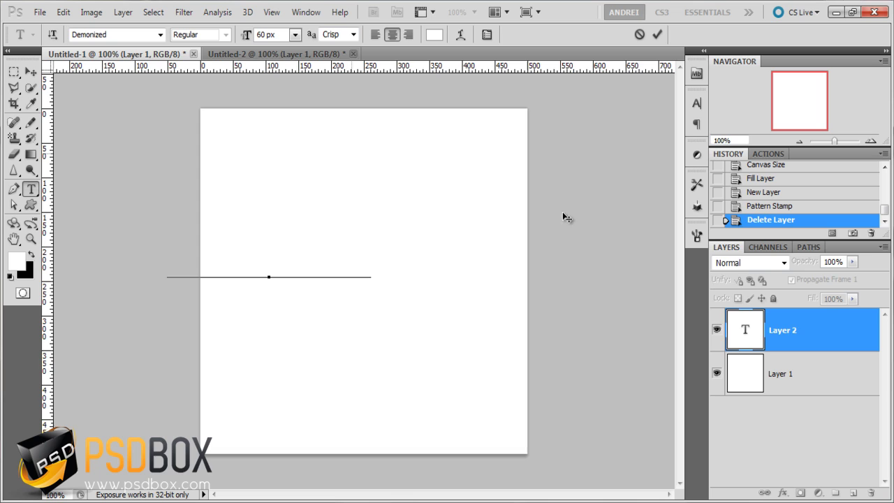
double_click(745, 331)
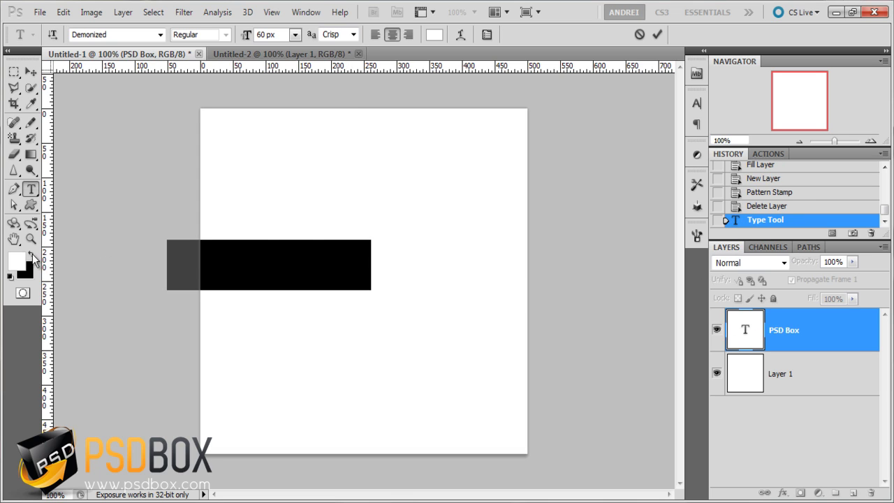
click(32, 256)
click(30, 72)
drag(268, 225, 386, 246)
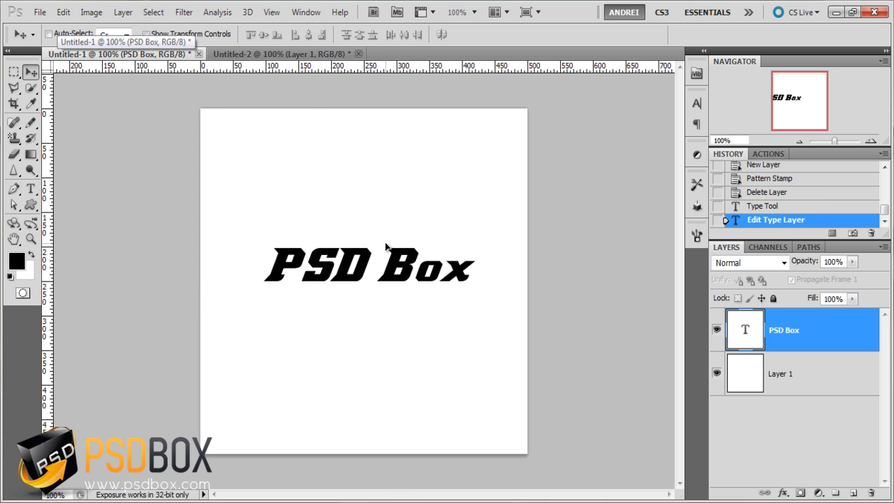
Add a drop shadow and a red outside stroke to the PSD Box text.
double_click(835, 336)
drag(636, 159, 545, 70)
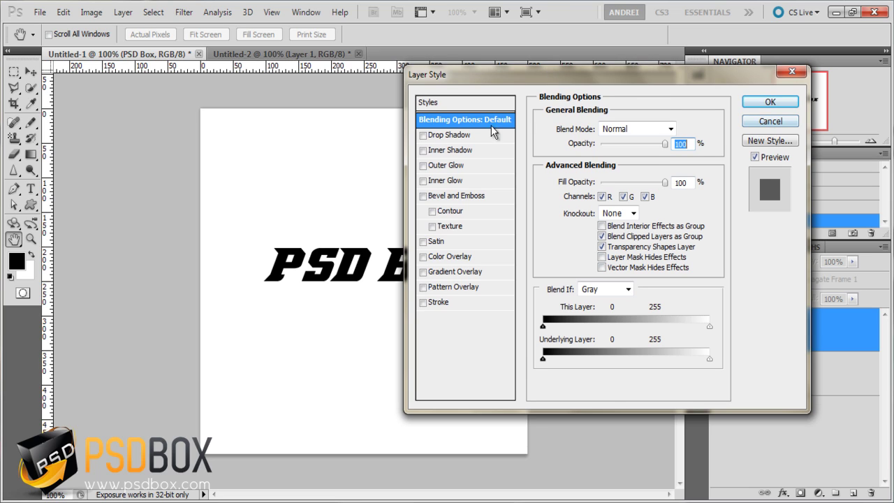
click(438, 138)
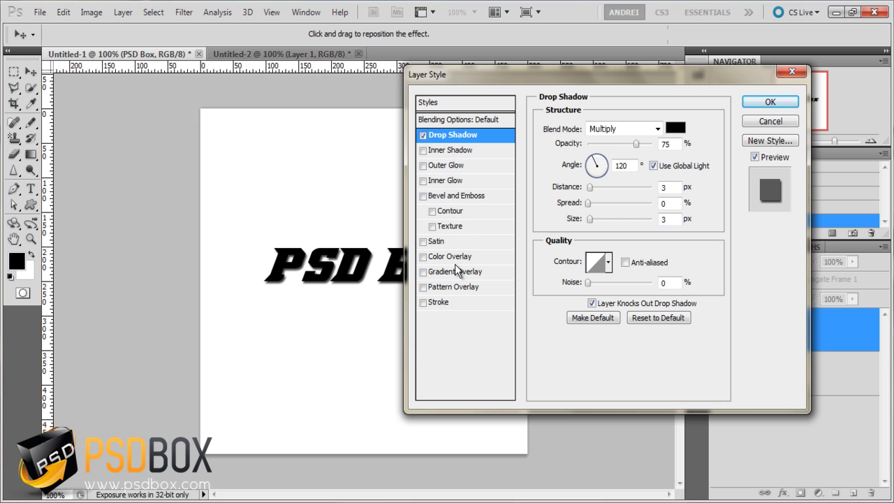
click(449, 302)
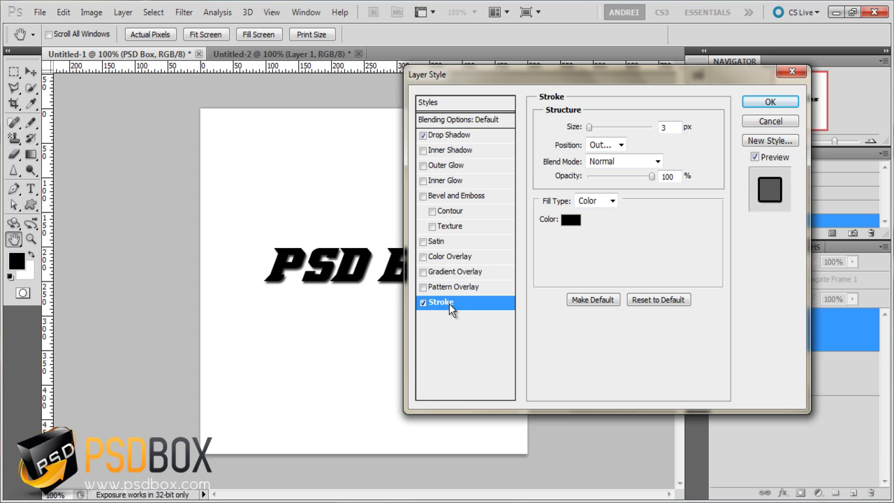
click(572, 220)
drag(662, 189, 656, 127)
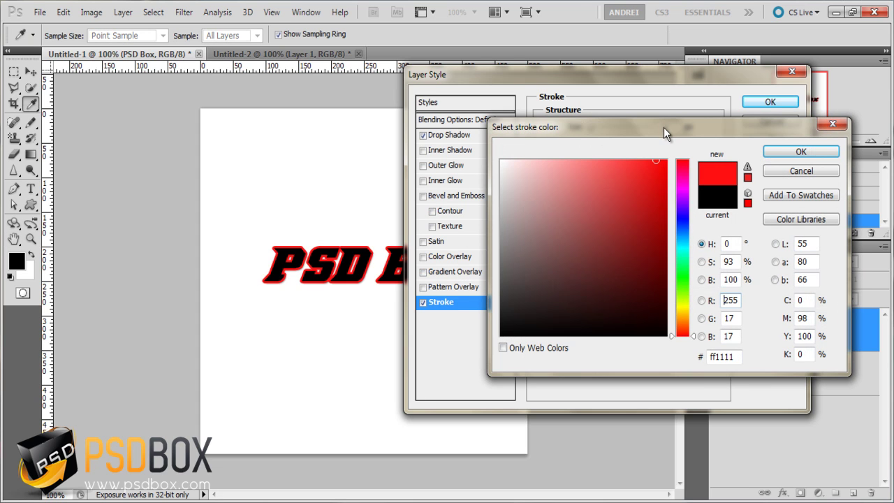
click(796, 149)
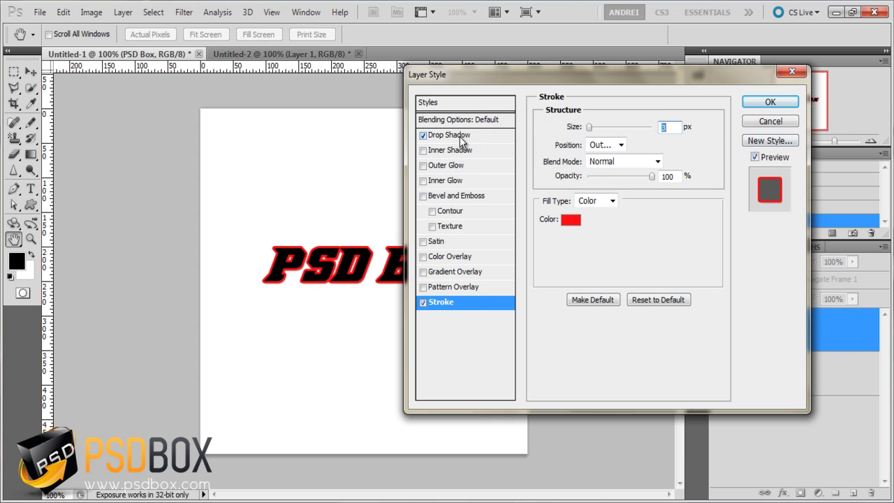
click(461, 136)
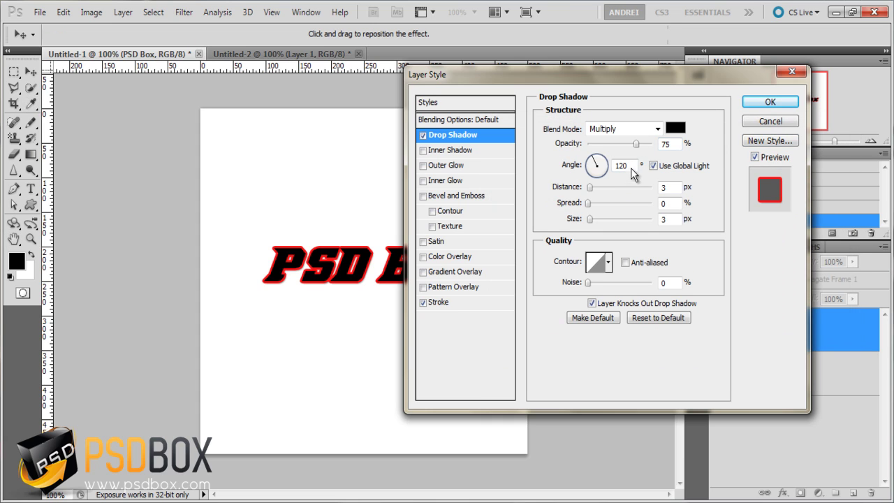
Add a pink (ff3c8f) inner glow with a slightly larger size to the text.
click(422, 180)
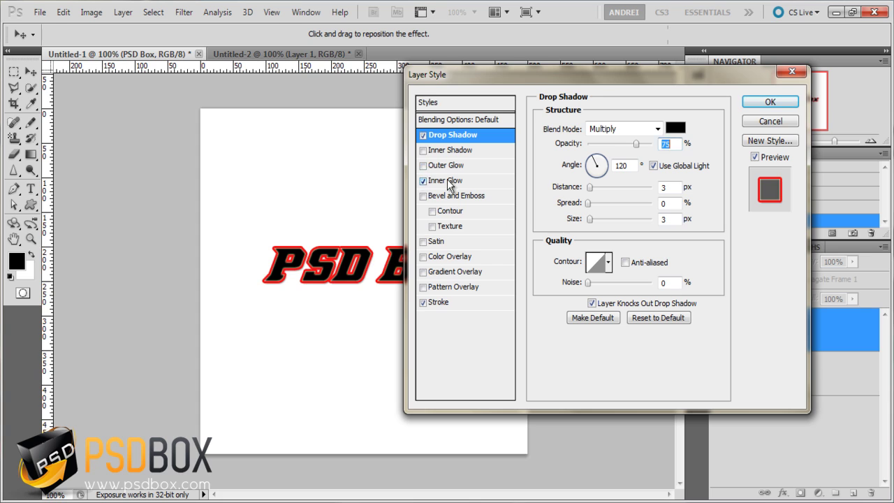
click(668, 265)
key(Up)
key(Up)
key(Up)
key(Up)
key(Up)
key(Up)
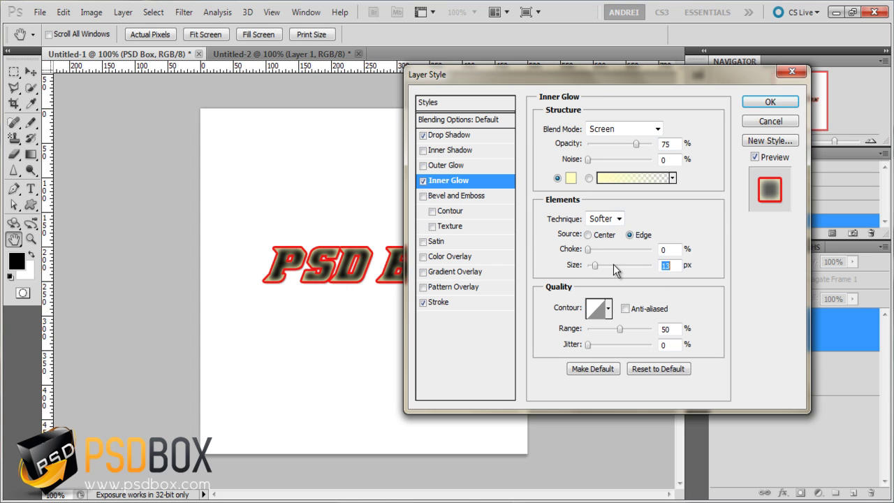
click(571, 177)
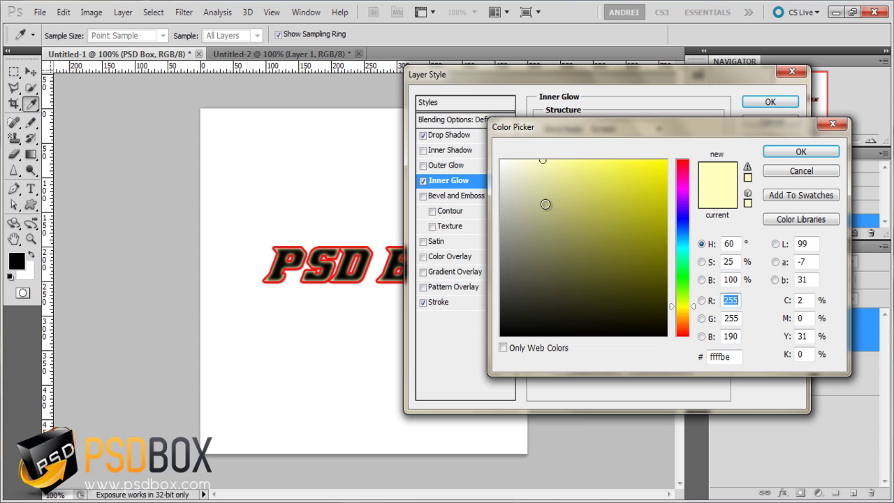
drag(680, 294, 683, 243)
drag(632, 180, 628, 160)
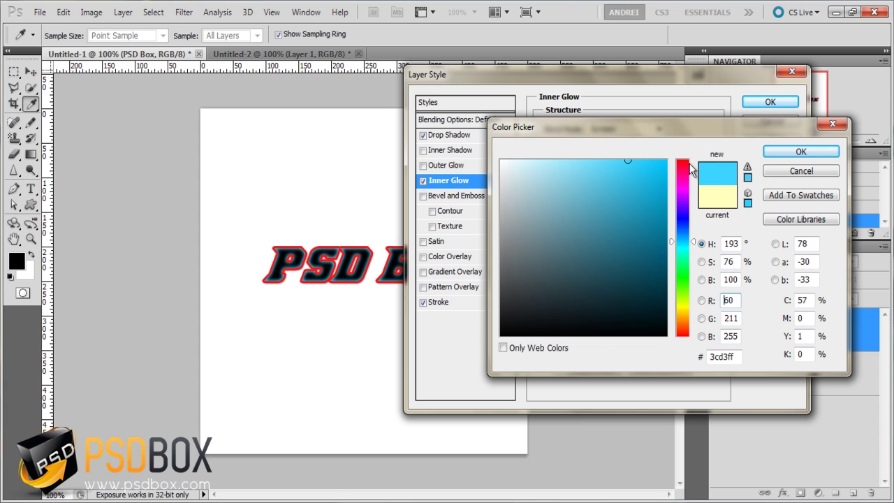
drag(685, 173, 682, 171)
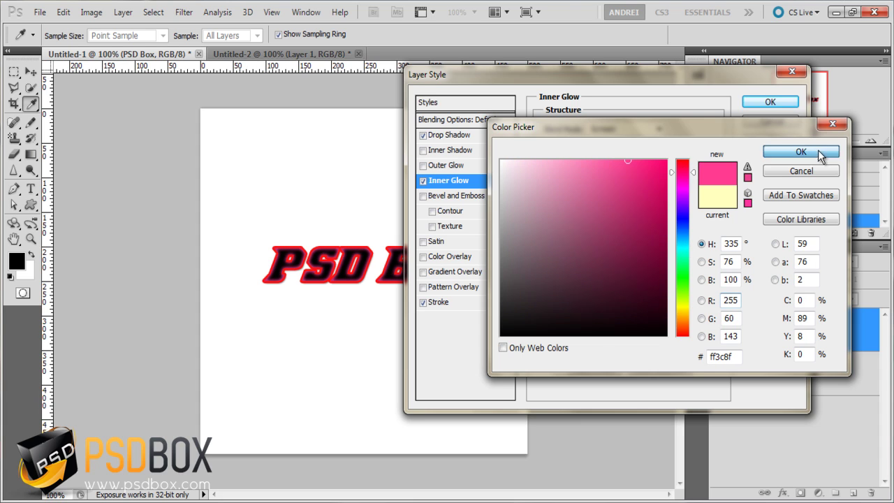
click(801, 151)
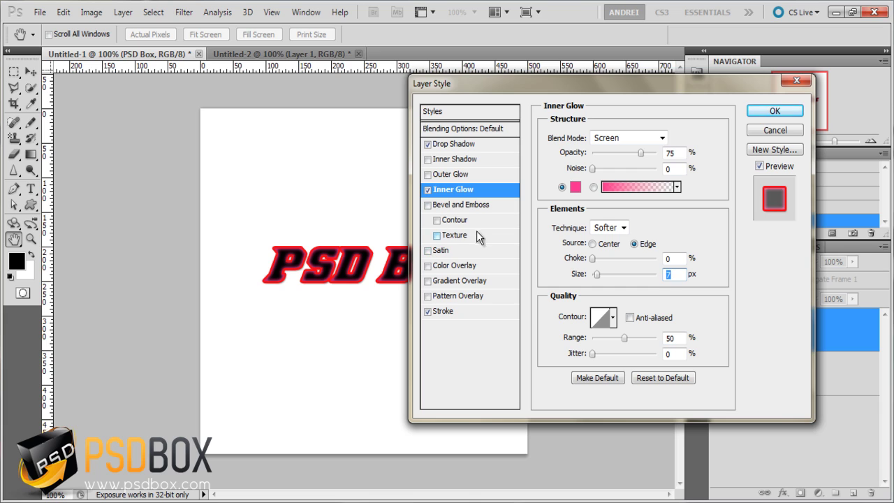
Give the bevel a Texture using the diagonal squares pattern at 100% scale and +100 depth.
click(452, 238)
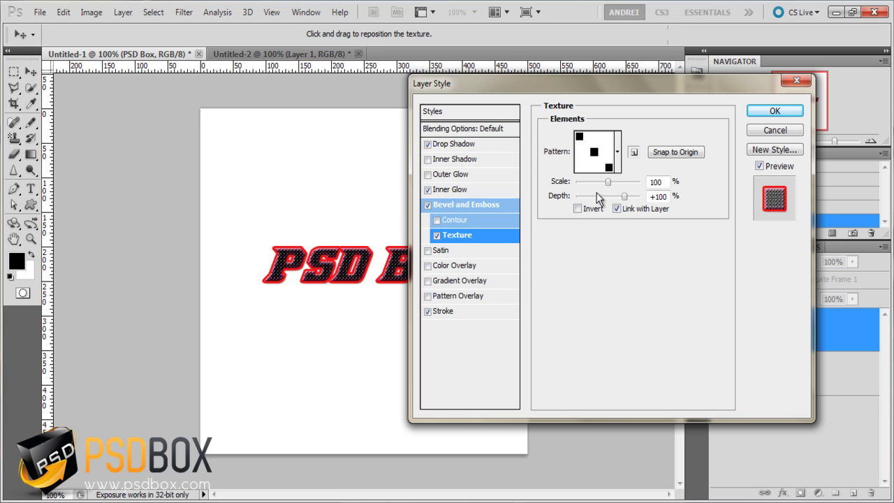
click(617, 151)
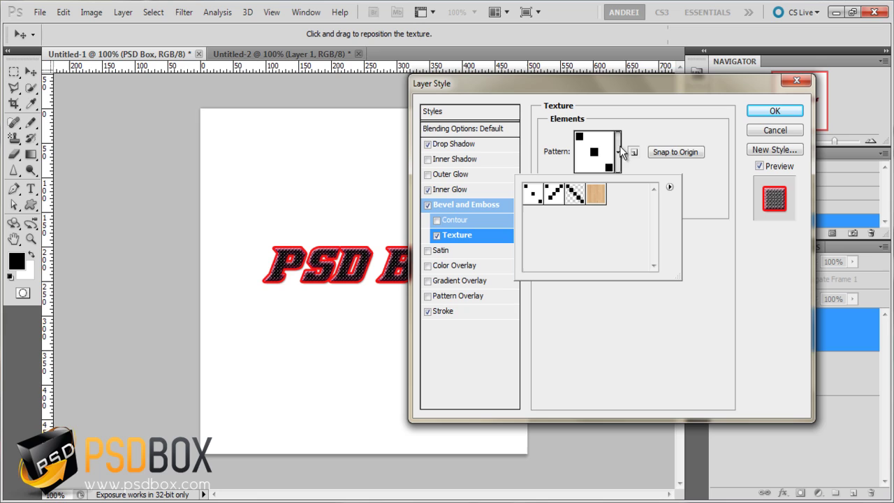
click(593, 195)
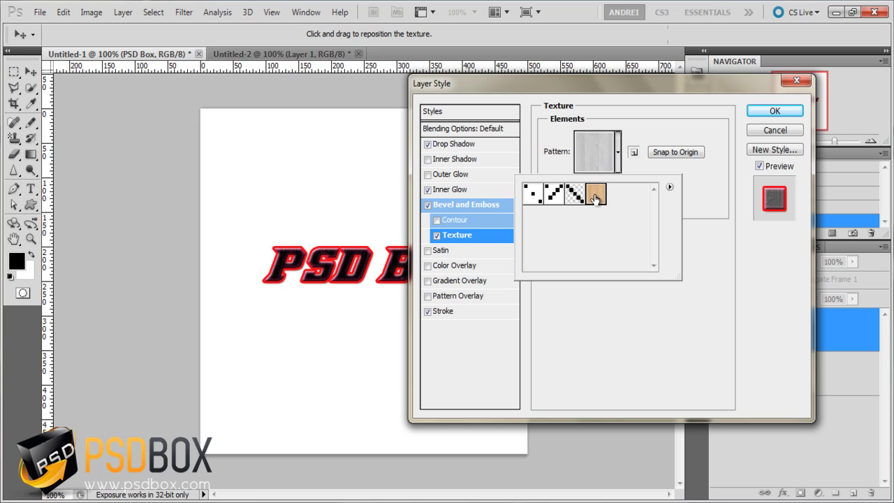
click(576, 198)
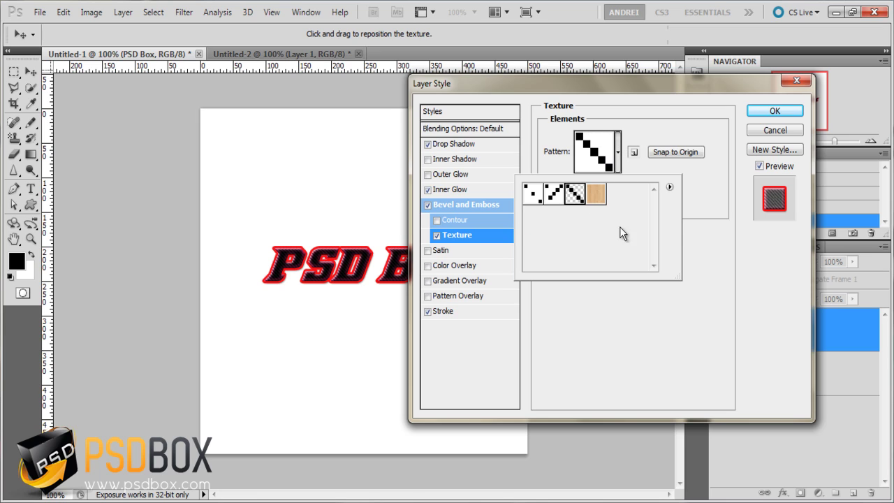
click(675, 91)
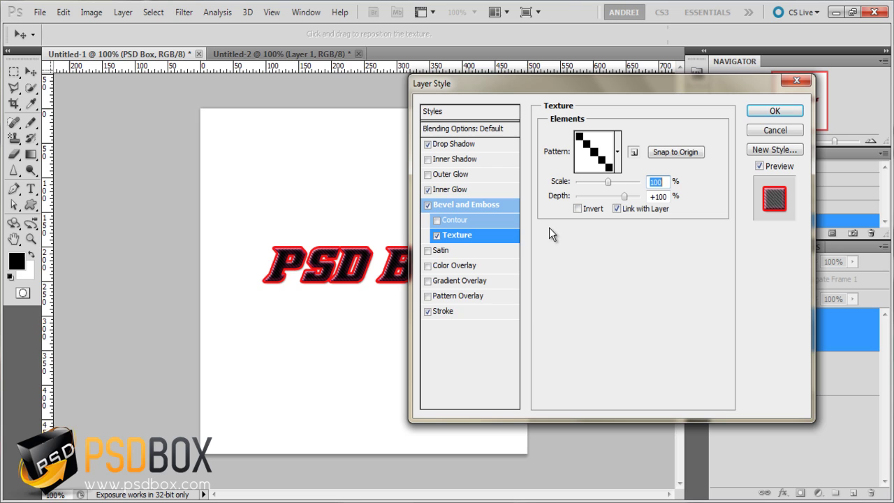
Apply a wood Pattern Overlay, try Soft Light, then settle on Normal blend at 100% opacity.
click(454, 296)
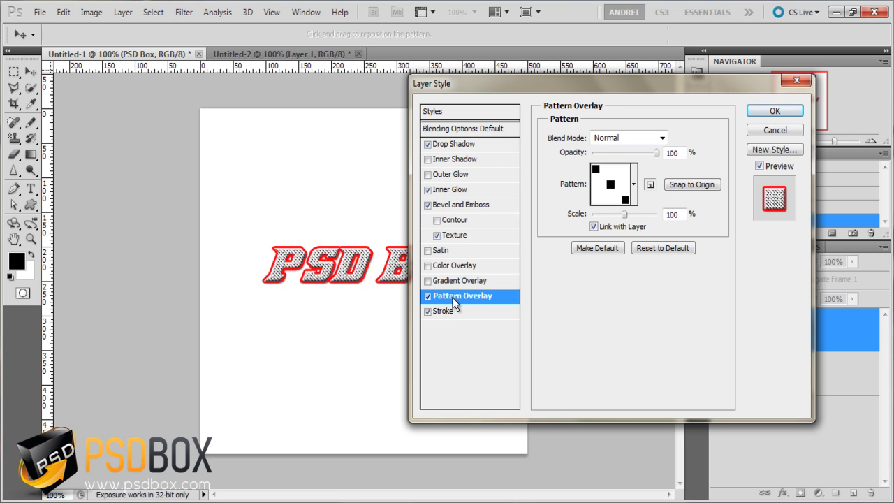
click(633, 184)
click(612, 226)
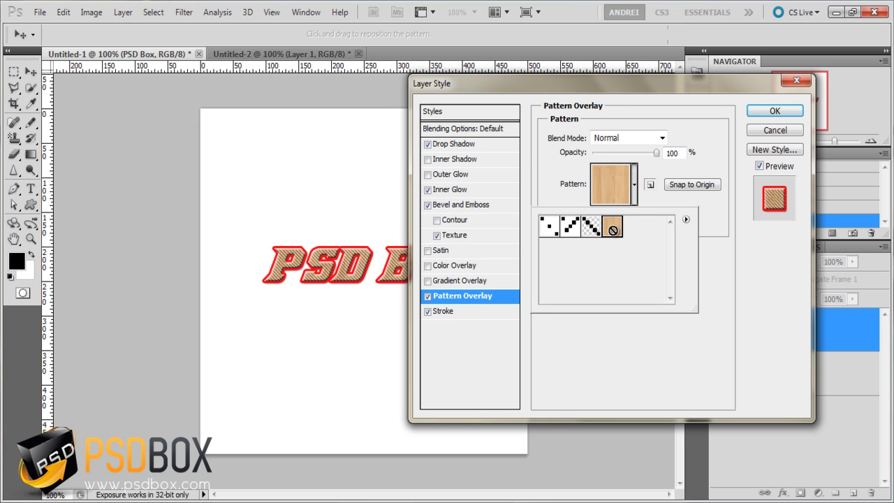
click(646, 125)
click(649, 138)
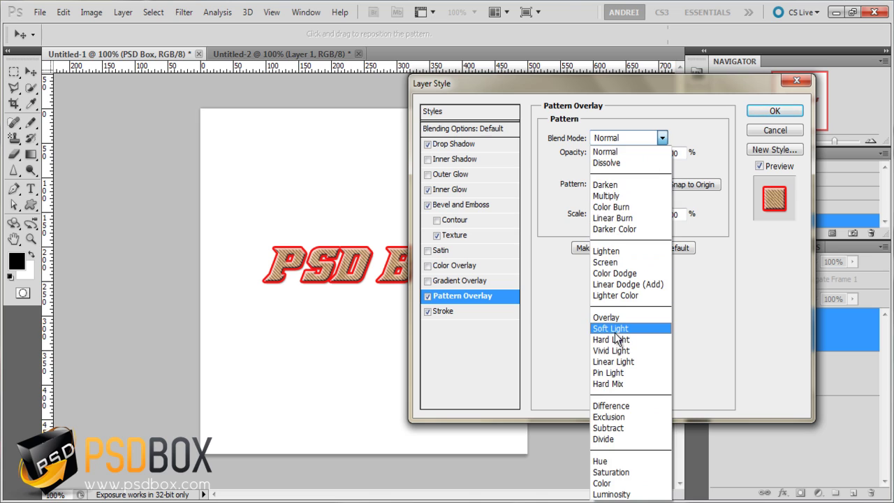
click(621, 283)
scroll(638, 145, up, 3)
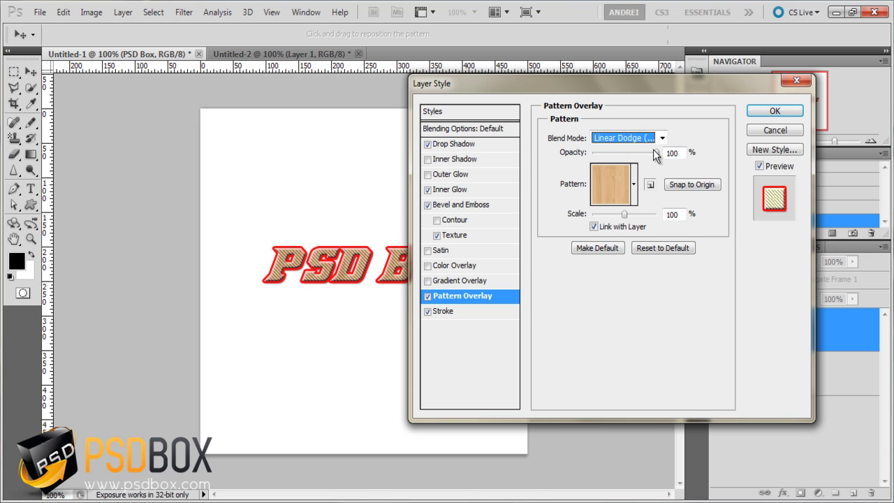
click(646, 138)
click(622, 151)
key(Tab)
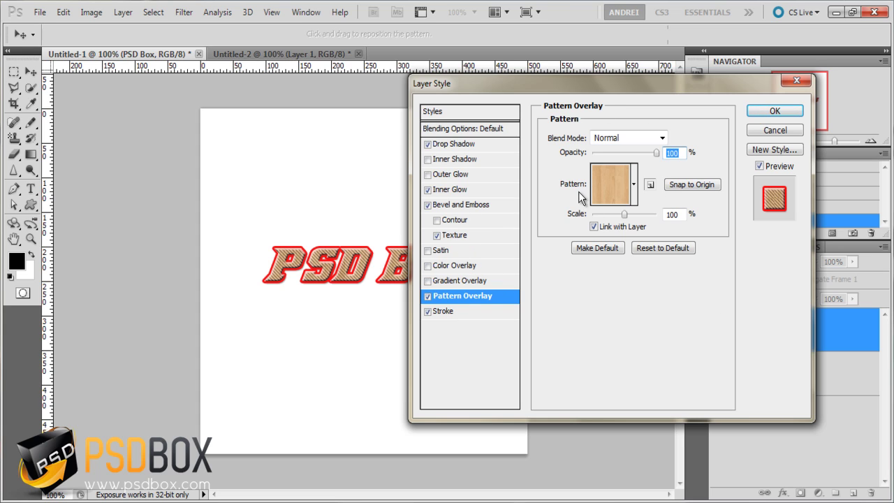
drag(563, 86, 591, 82)
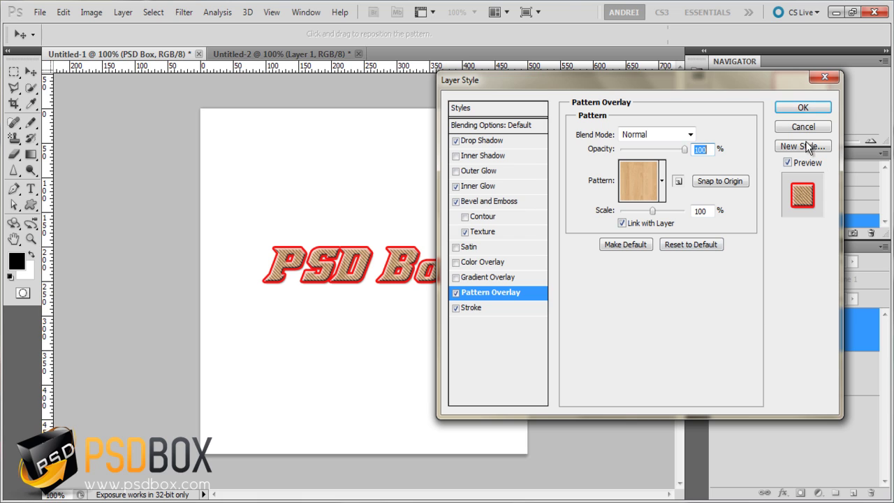
Save the effects as a new style 'patter wood' including blending options, and apply them.
drag(744, 78, 689, 82)
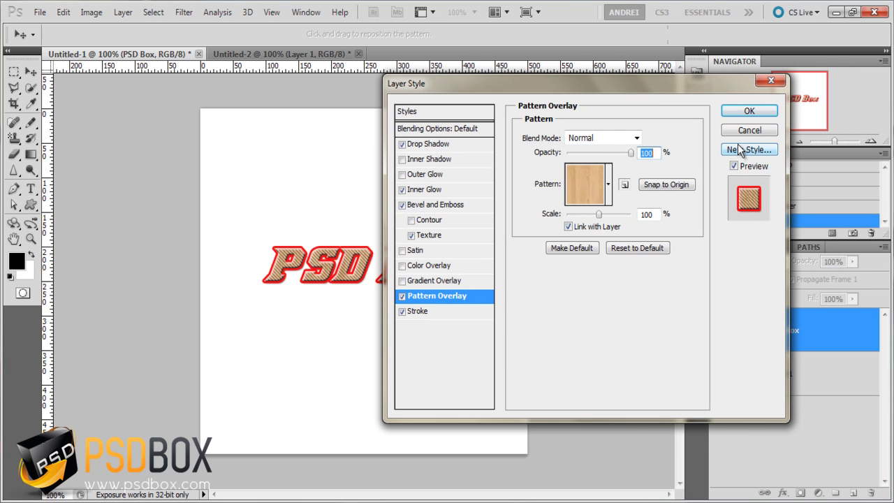
click(752, 150)
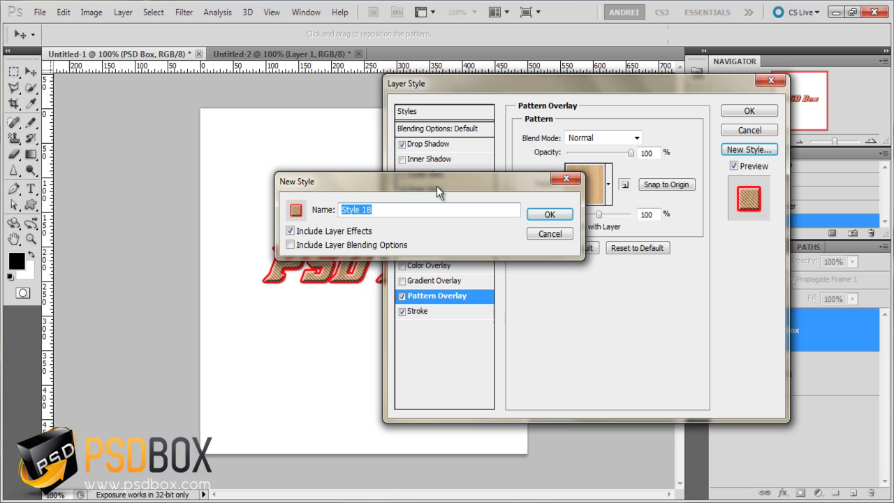
text(pa)
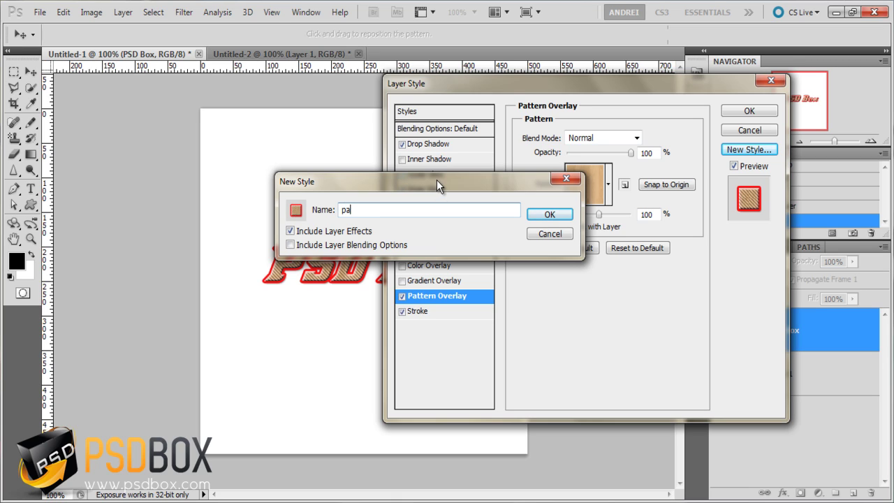
text(tter wood)
drag(392, 177, 238, 107)
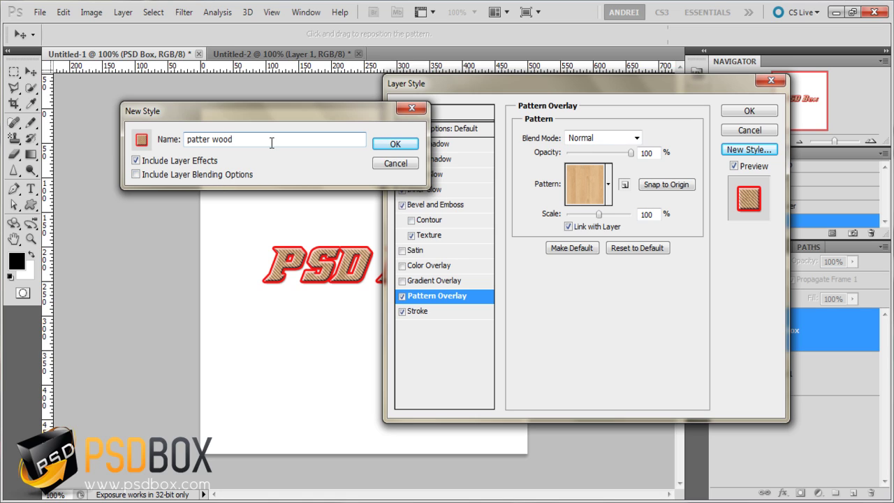
click(137, 175)
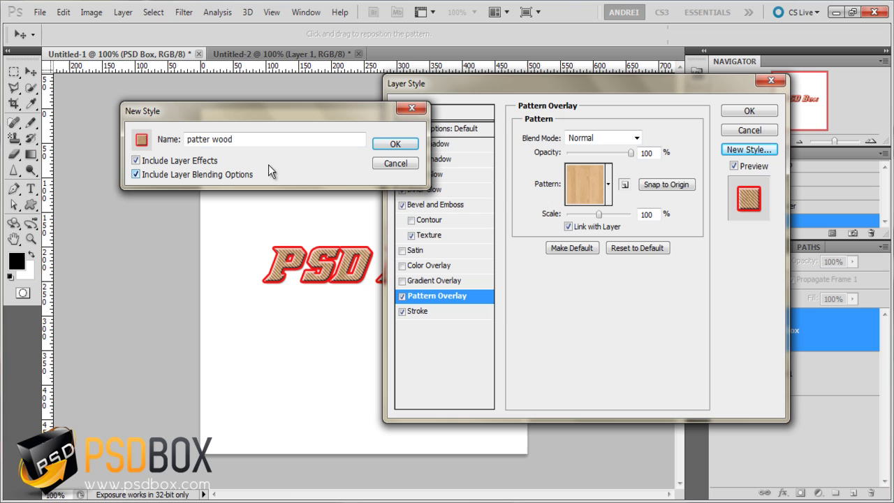
click(396, 144)
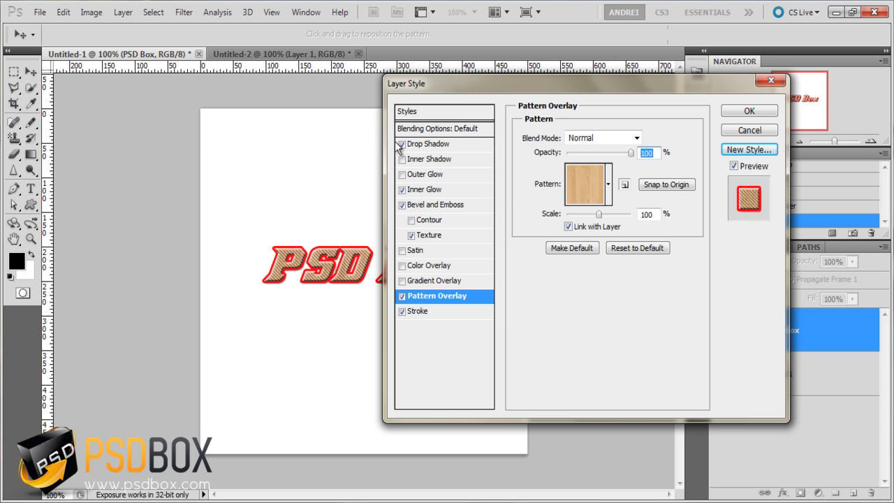
click(758, 113)
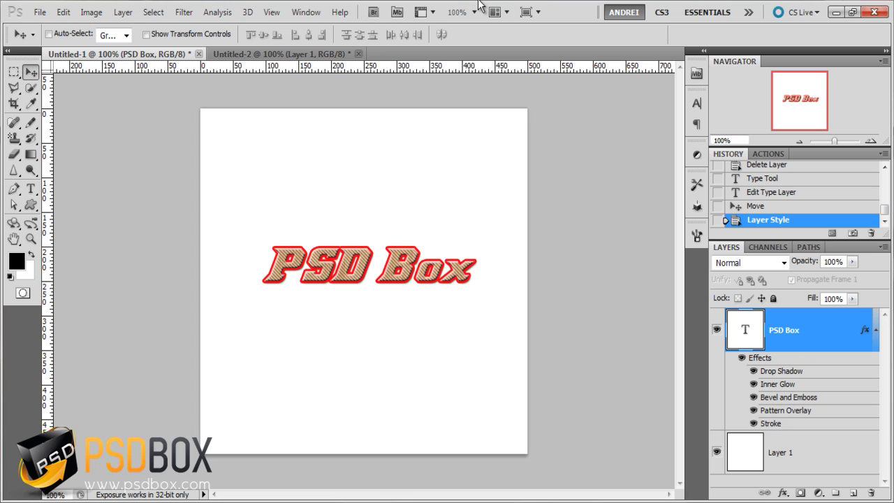
Show the Styles panel via the Window menu.
click(311, 14)
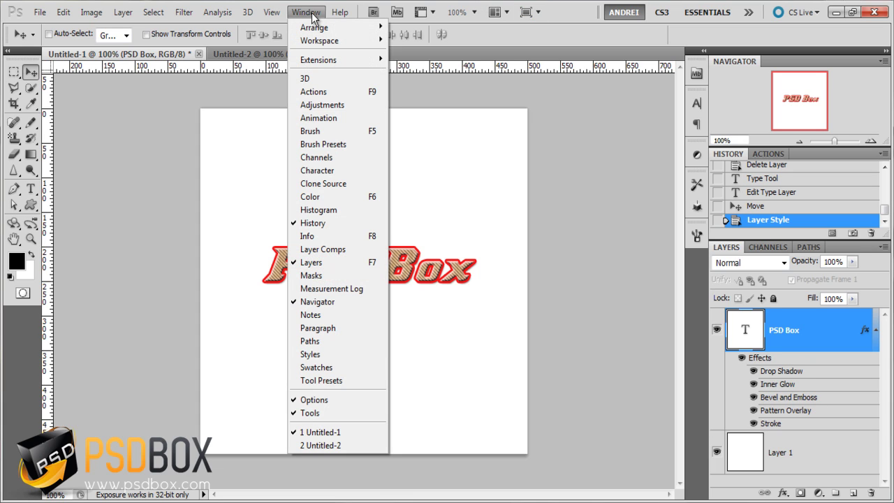
click(335, 353)
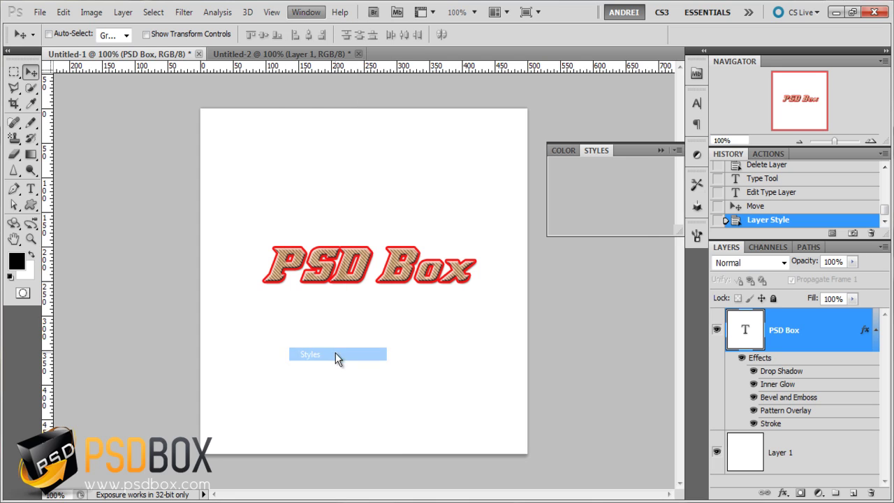
In the Styles Preset Manager, select every style from the first to the second-to-last and delete them.
drag(679, 231, 680, 394)
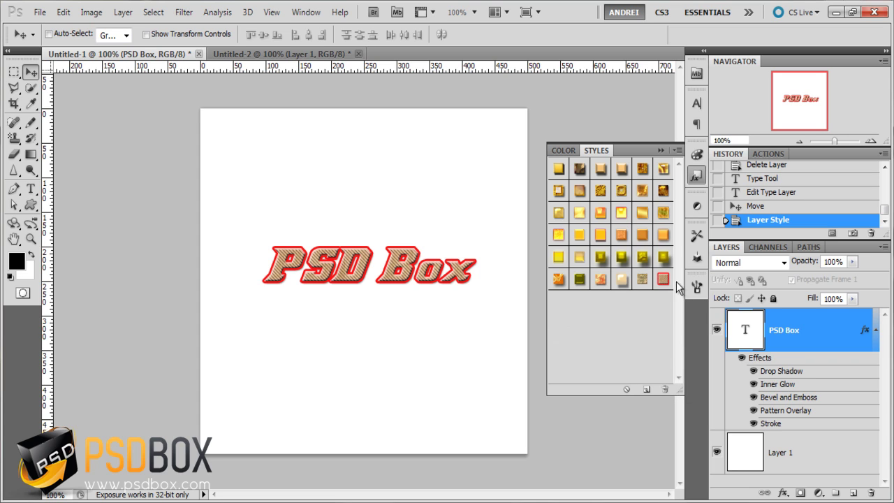
click(677, 150)
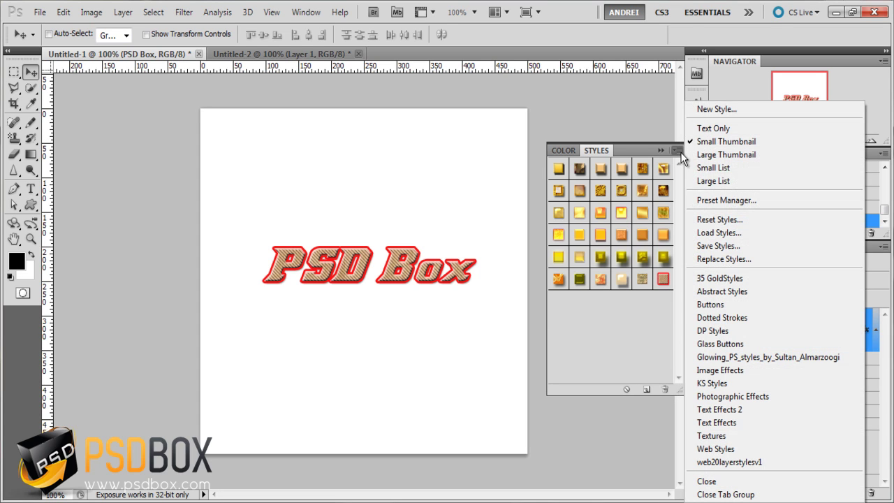
click(731, 200)
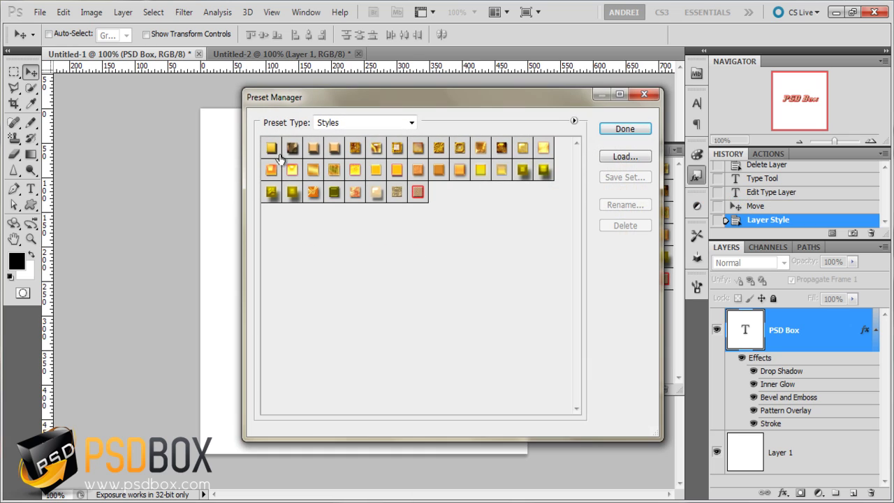
click(271, 147)
shift+click(396, 198)
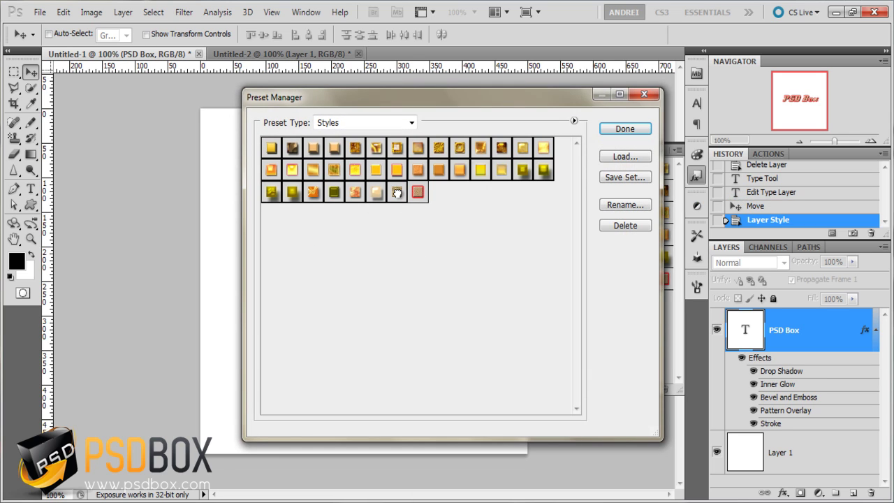
click(629, 223)
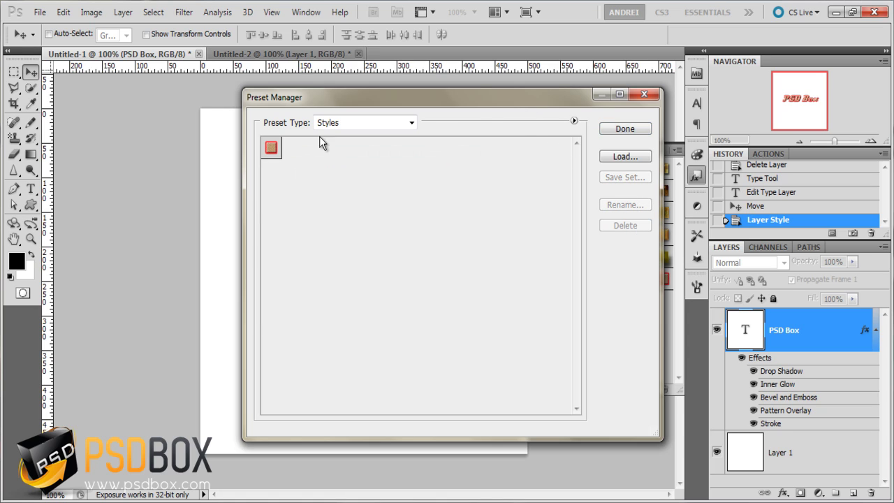
Clear PSD Box's effects, then restyle it with 0% fill opacity and a tan wood Pattern Overlay.
click(641, 96)
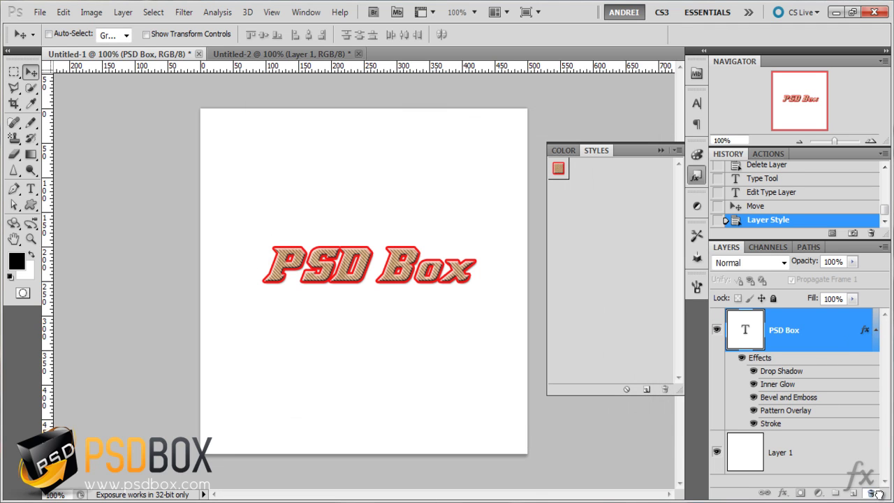
drag(873, 493, 873, 493)
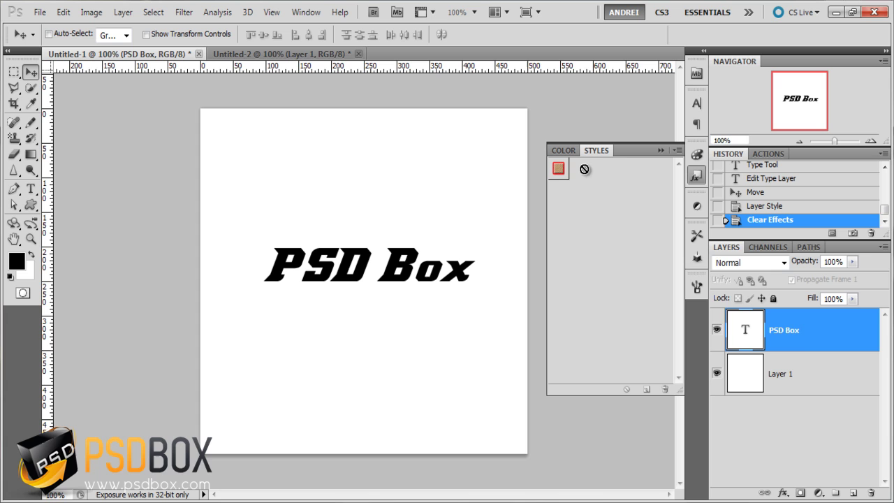
double_click(839, 331)
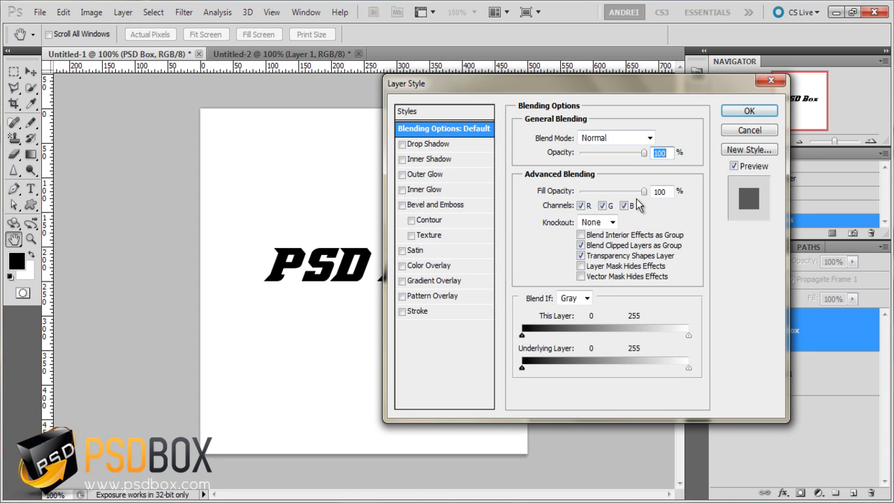
drag(641, 190, 477, 211)
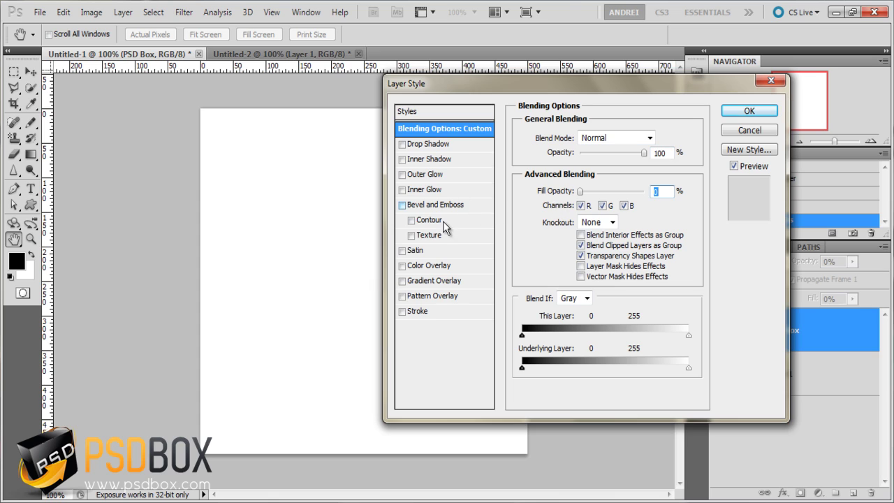
click(427, 296)
click(609, 183)
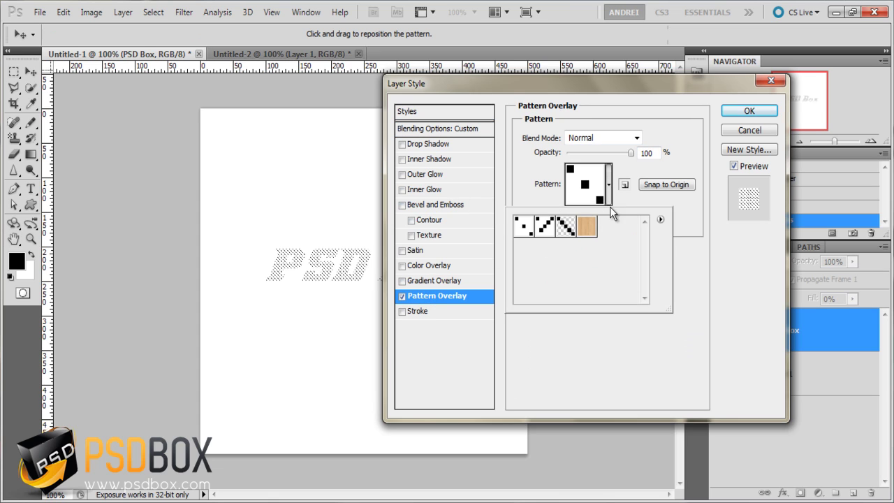
click(589, 238)
click(713, 297)
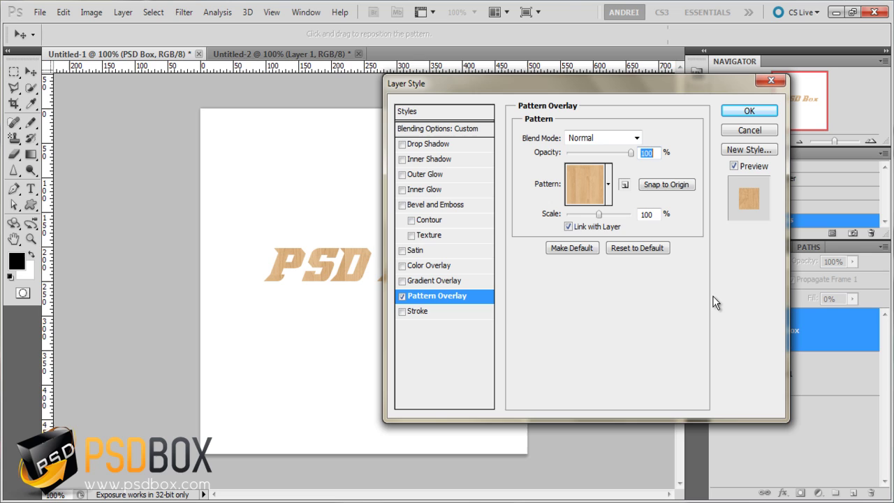
Add a Bevel and Emboss of size 5, a drop shadow and a dark stroke.
click(402, 205)
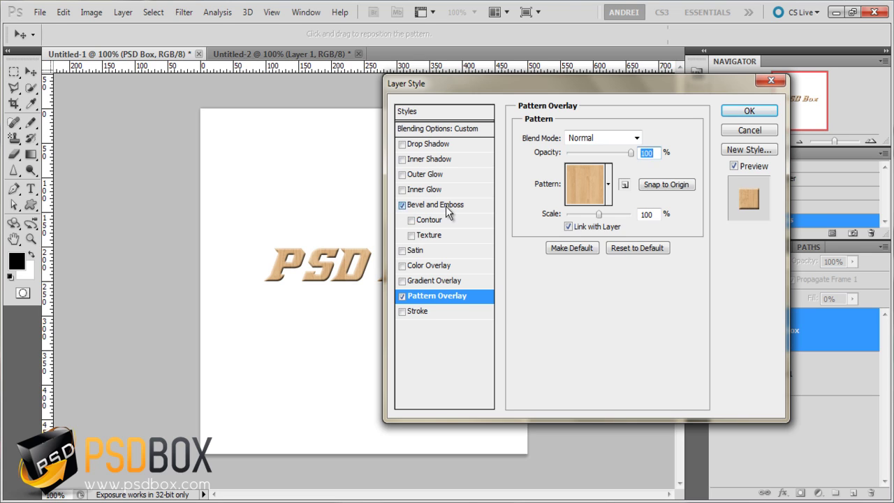
click(471, 207)
double_click(655, 201)
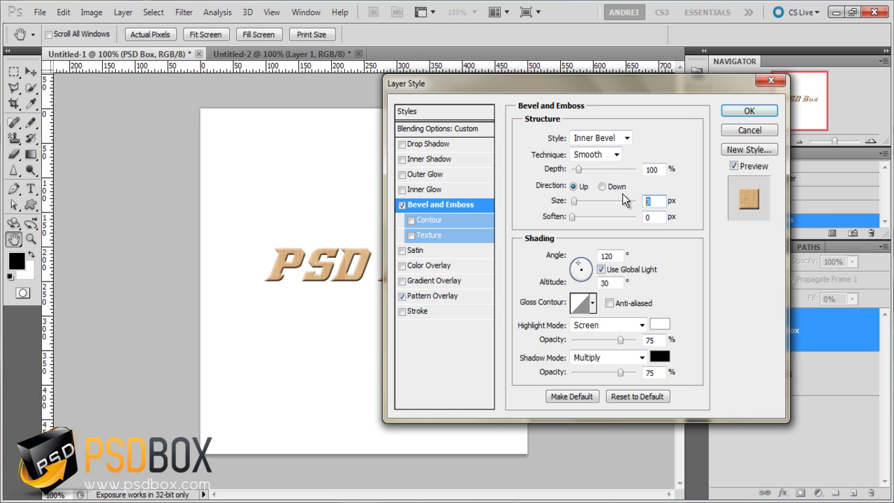
key(Up)
key(Up)
click(437, 146)
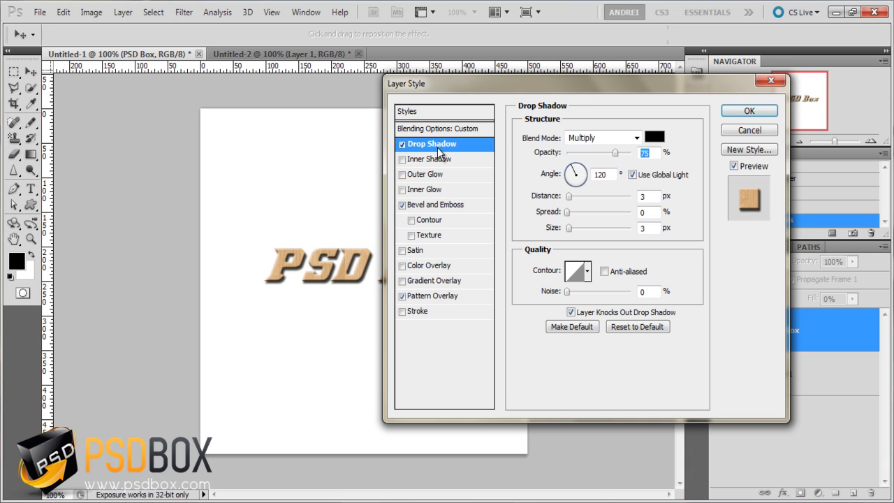
click(402, 312)
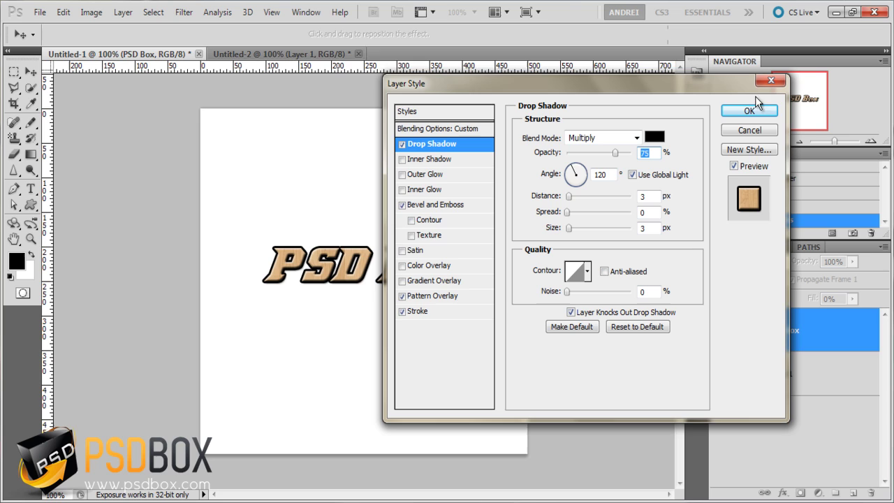
Save these effects as a new style named 'Wood 2' and apply them.
click(744, 151)
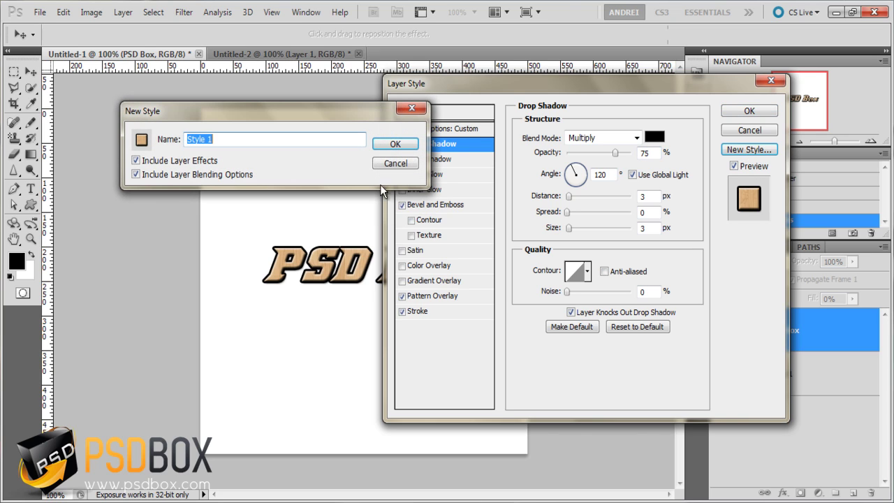
text(Wood 2)
click(395, 144)
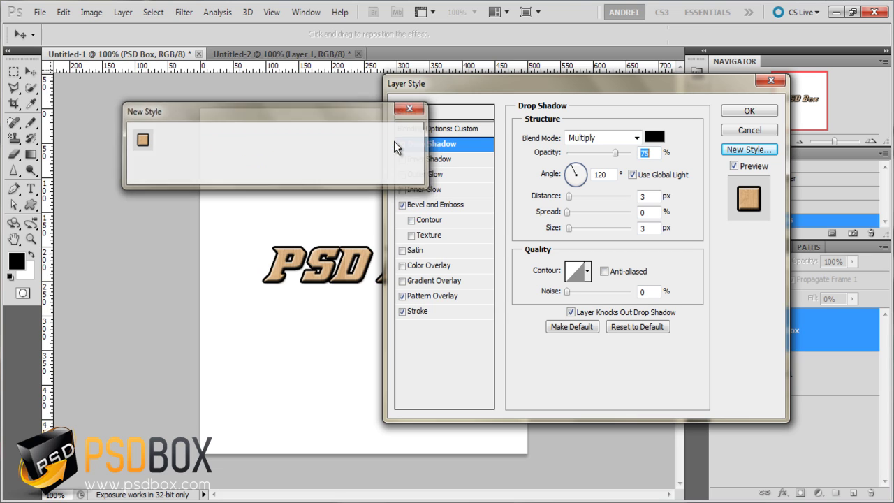
click(759, 109)
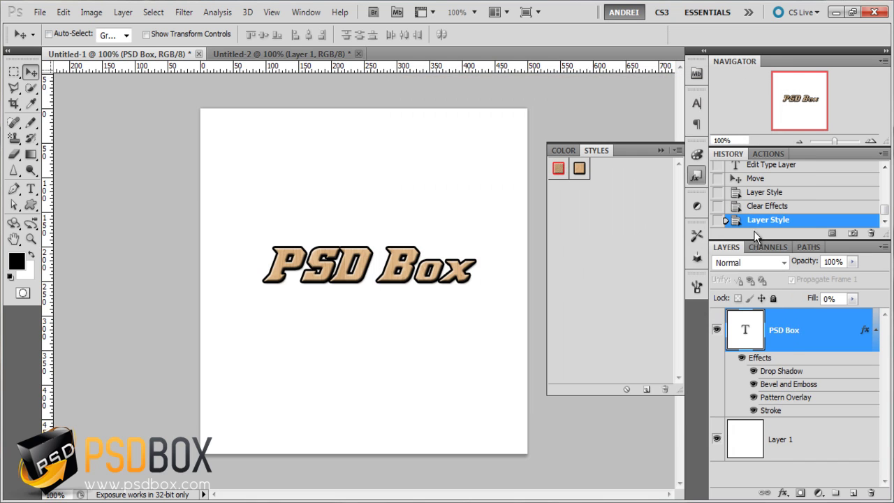
click(579, 168)
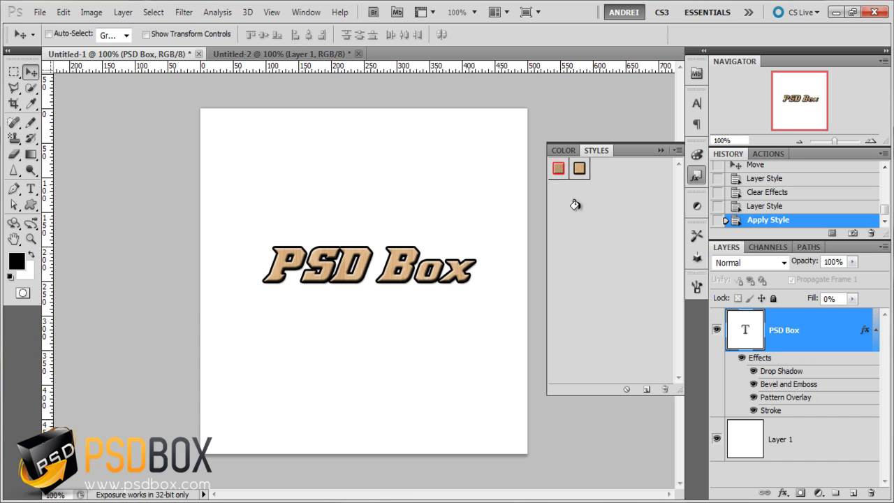
click(558, 169)
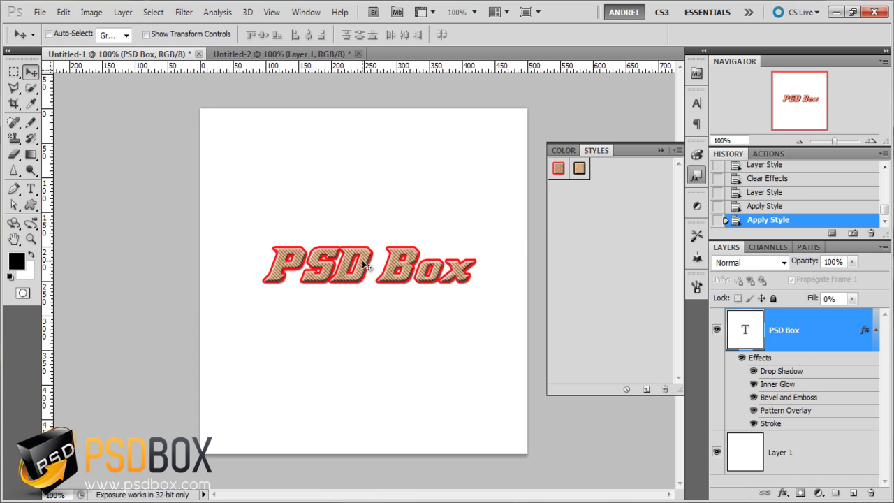
click(577, 179)
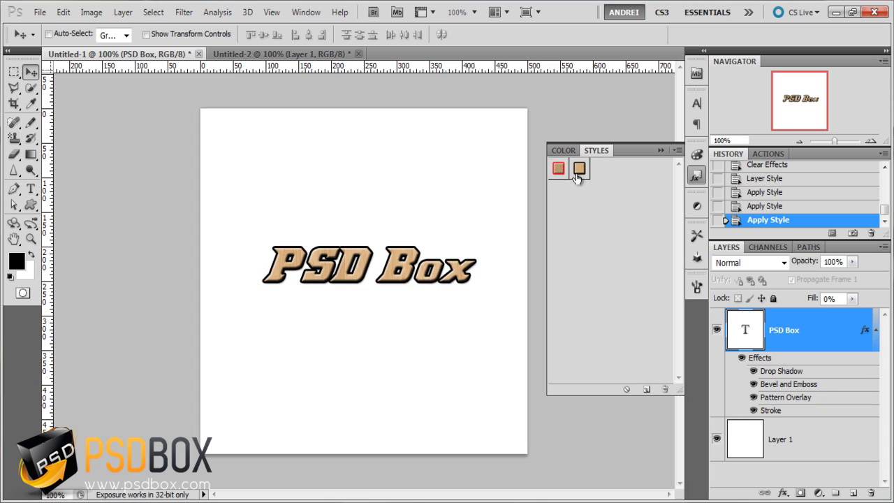
click(662, 150)
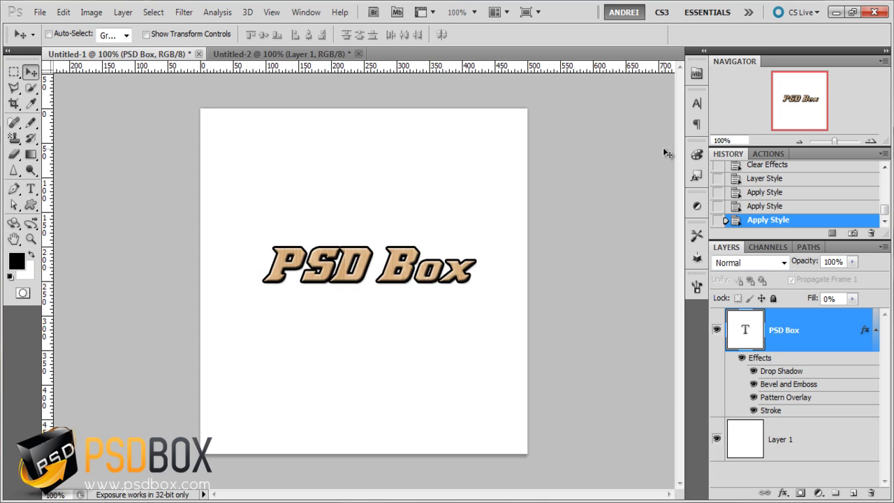
click(696, 286)
click(696, 288)
click(695, 176)
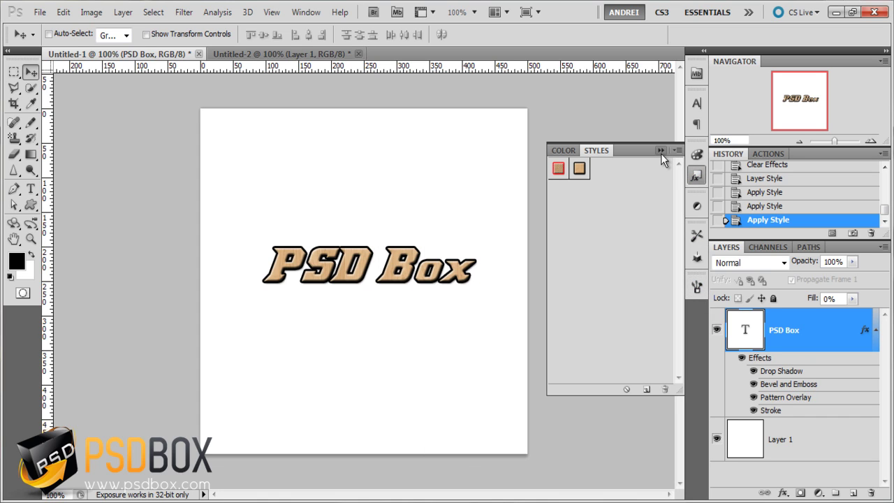
click(661, 151)
click(693, 177)
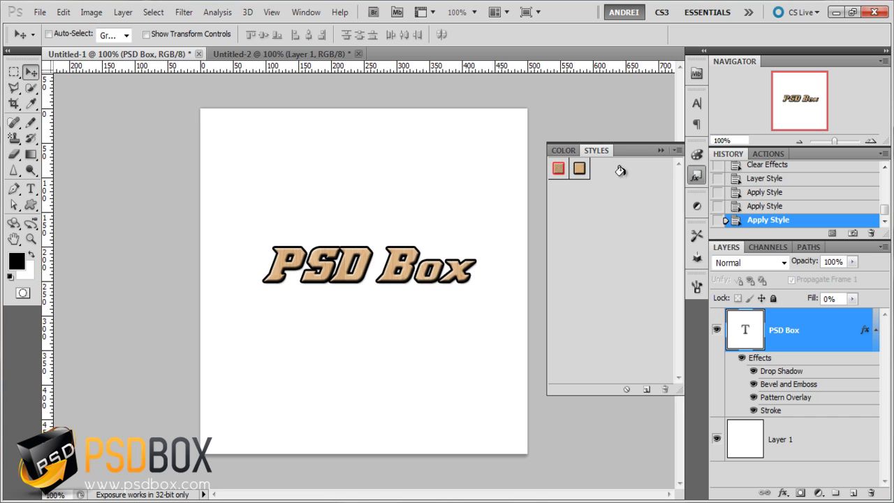
Save the styles set to the Desktop as the ASL file 'custom styles'.
click(677, 150)
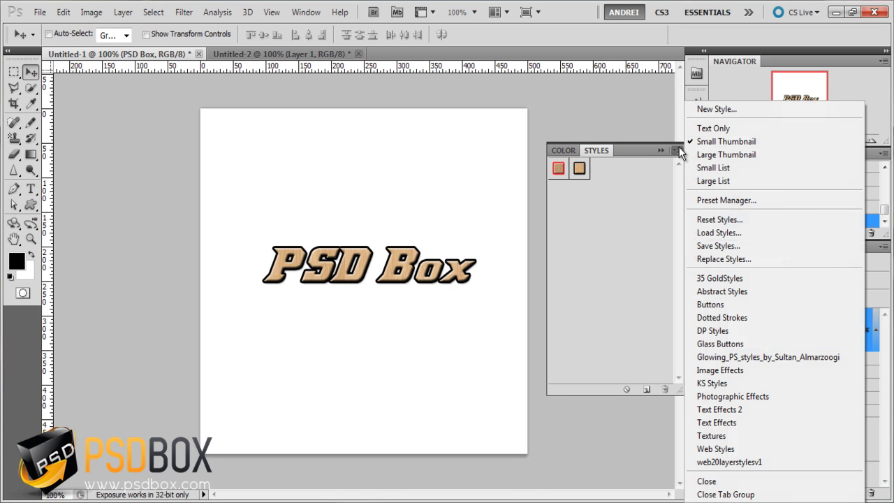
click(632, 154)
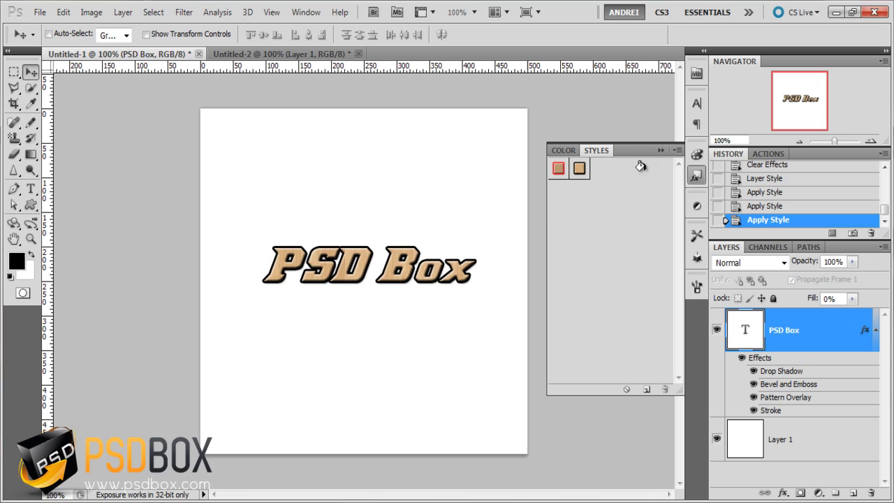
click(677, 151)
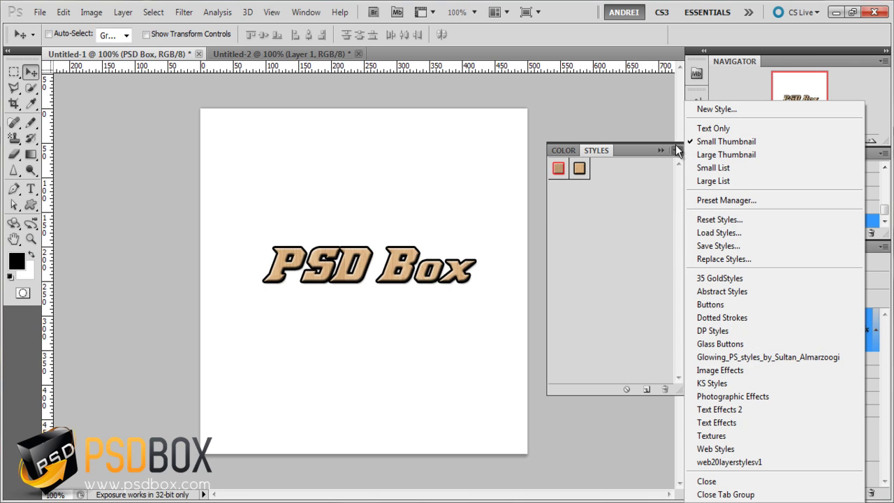
click(738, 243)
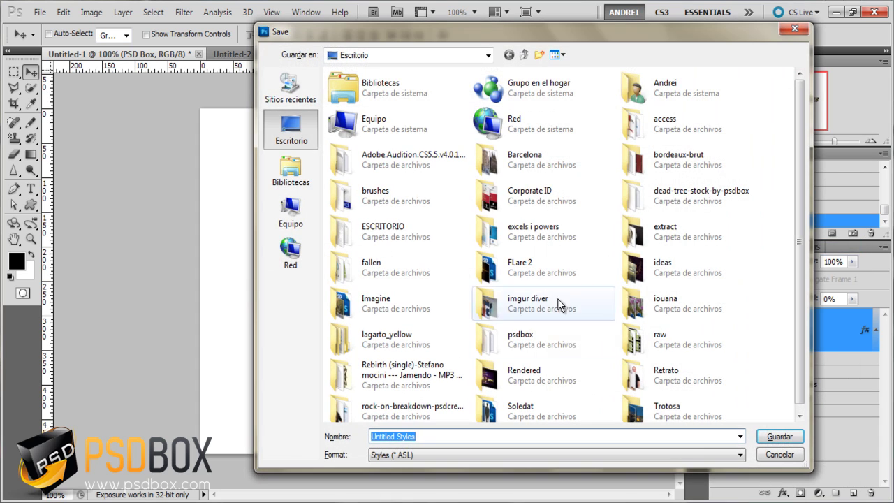
text(custom styles)
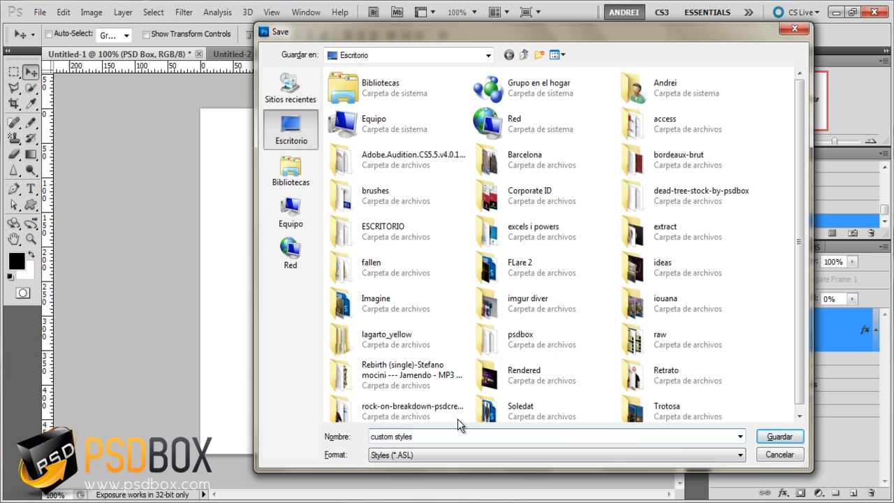
click(780, 438)
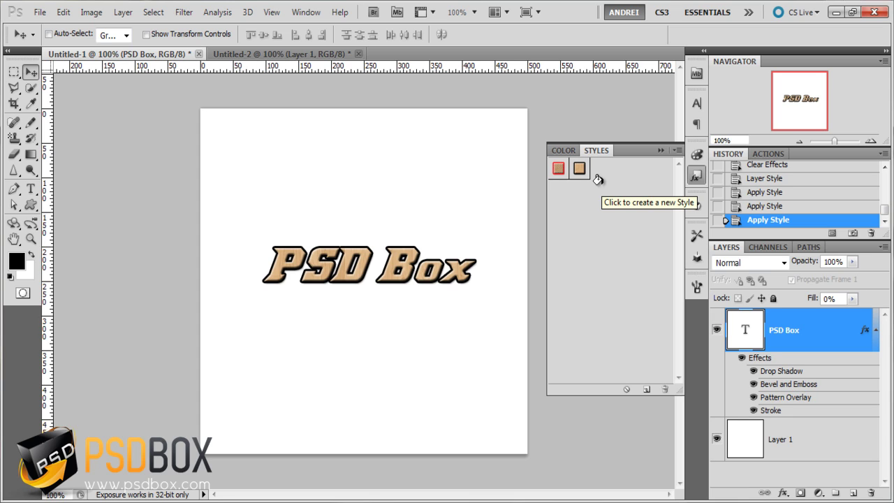
Browse the Styles panel's preset libraries without loading any, then put the panel away.
click(675, 150)
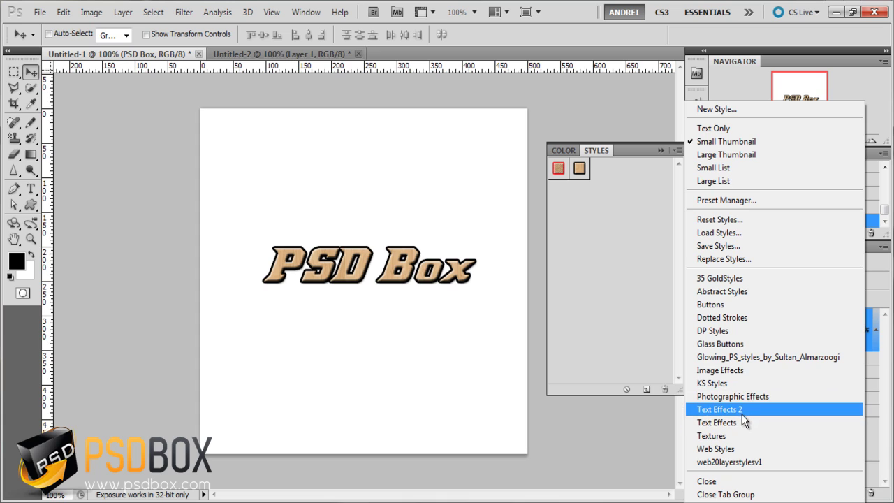
click(646, 151)
click(646, 151)
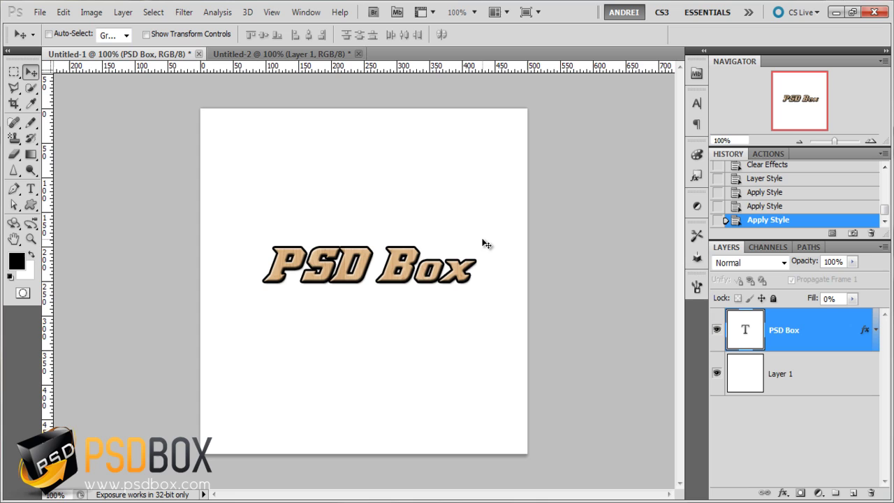
Nudge the wood-styled PSD Box text about 20 px up with the Move tool.
click(31, 205)
click(33, 208)
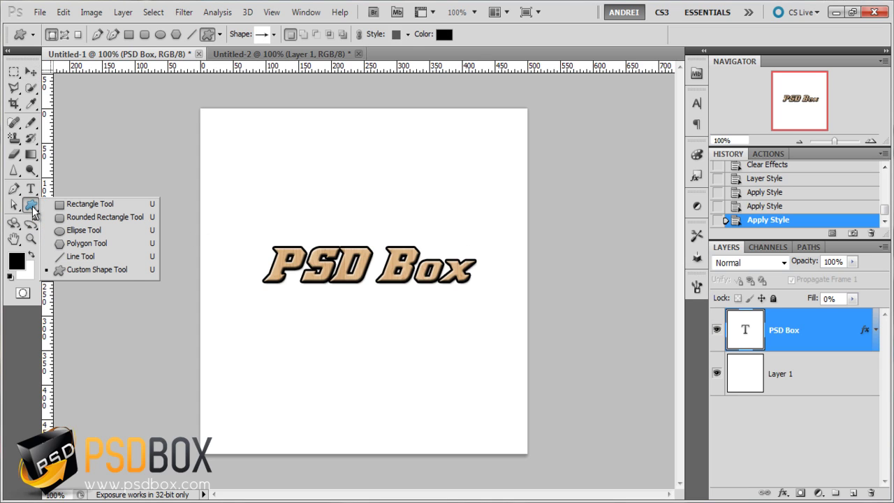
click(814, 327)
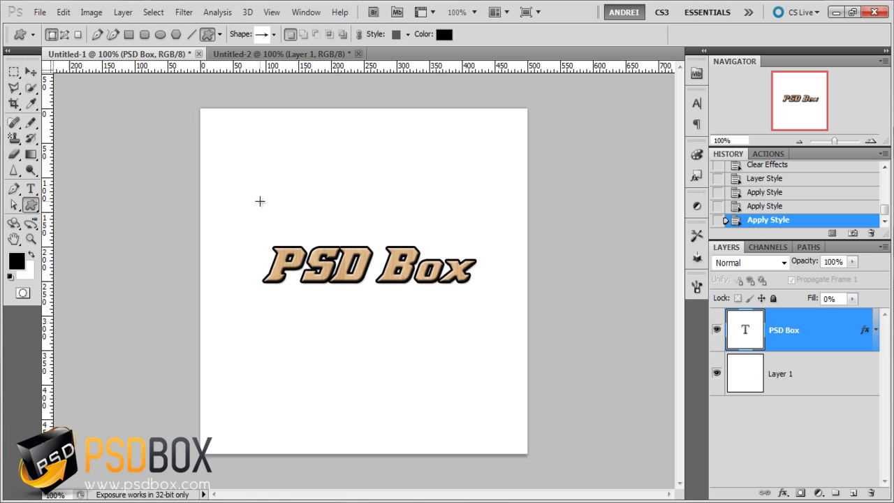
click(31, 71)
mouse_move(357, 290)
mouse_down()
mouse_move(359, 255)
mouse_move(347, 279)
mouse_move(355, 281)
mouse_up()
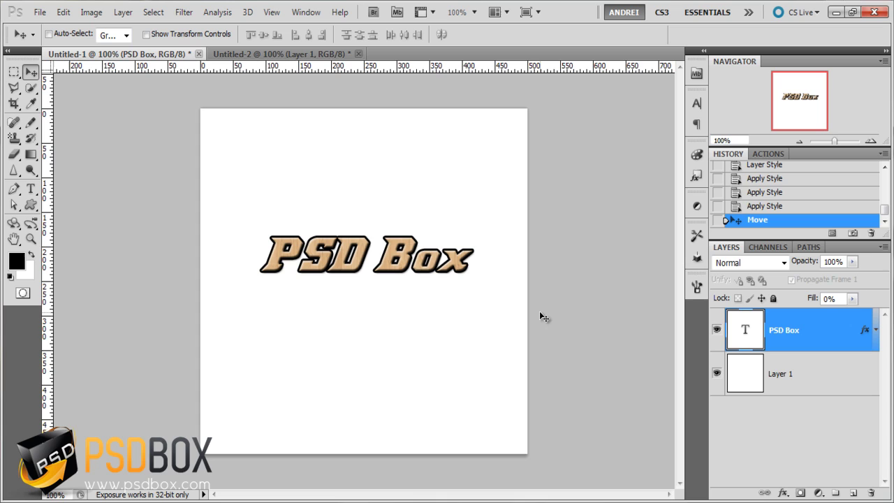
Activate the Pen tool from the toolbox to begin drawing vector paths.
click(13, 188)
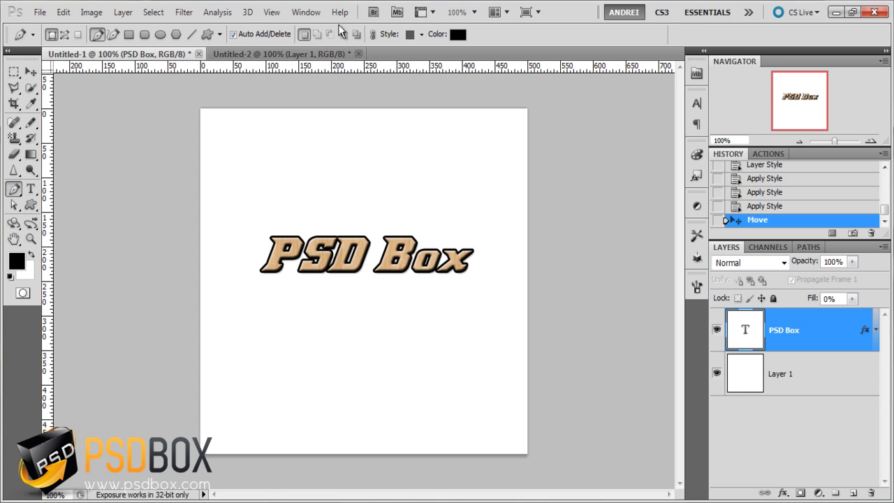